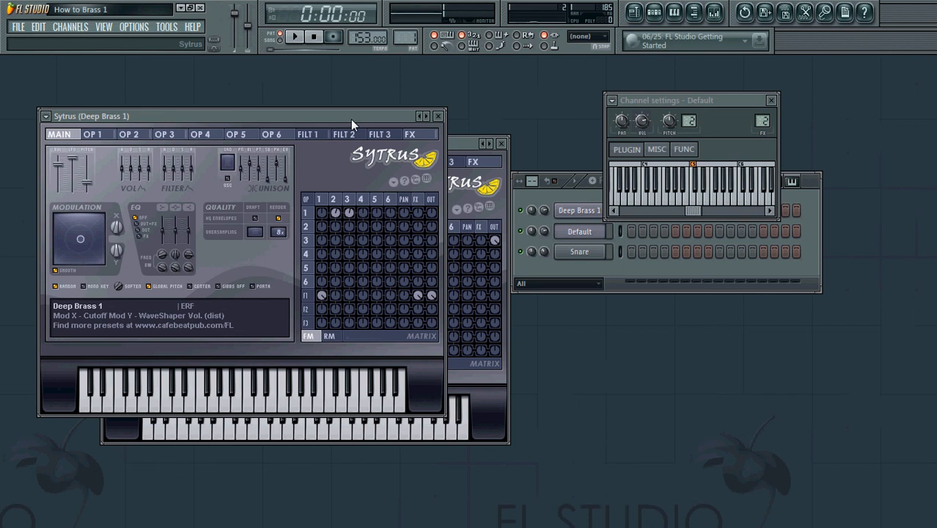
Step: Play a run of notes to audition the Deep Brass 1 preset
{"action": "key", "text": "d"}
{"action": "key", "text": "v"}
{"action": "key", "text": "j"}
{"action": "key", "text": "j"}
{"action": "key", "text": "q"}
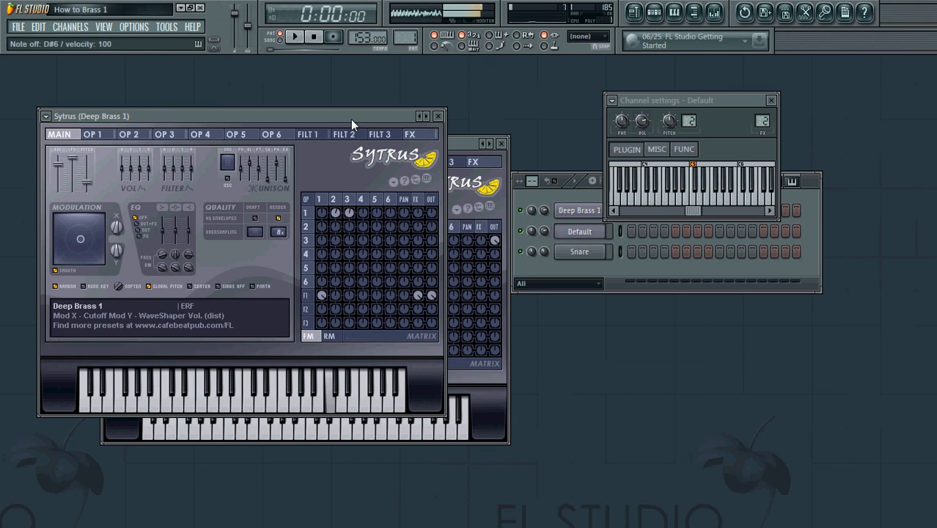
{"action": "key", "text": "j"}
{"action": "key", "text": "b"}
{"action": "key", "text": "r"}
{"action": "key", "text": "3"}
{"action": "key", "text": "q"}
{"action": "key", "text": "t"}
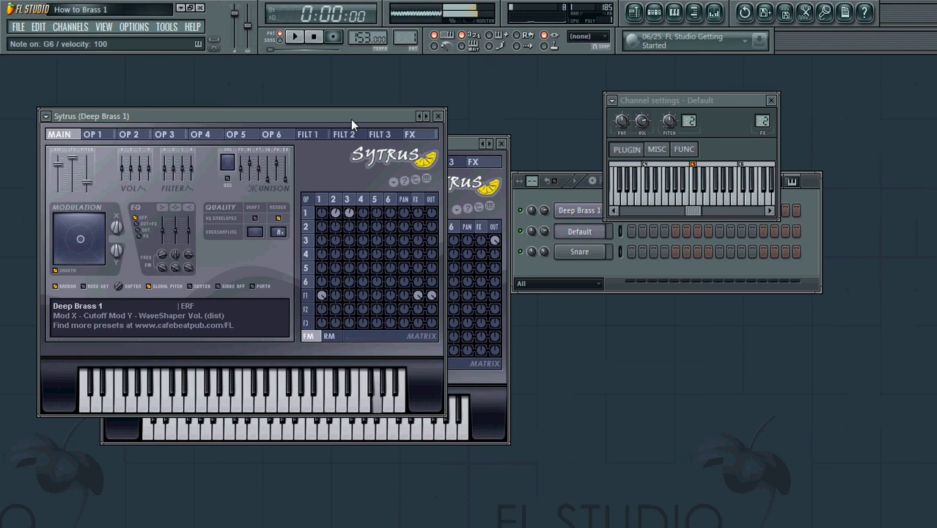
{"action": "key", "text": "i"}
{"action": "key", "text": "0"}
{"action": "key", "text": "t"}
{"action": "key", "text": "7"}
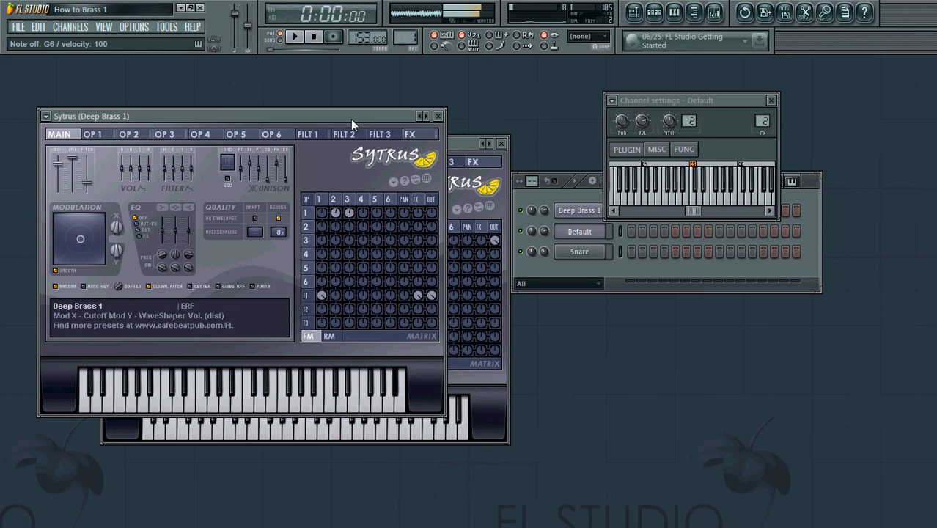
{"action": "key", "text": "i"}
{"action": "key", "text": "0"}
{"action": "key", "text": "q"}
{"action": "key", "text": "3"}
{"action": "key", "text": "r"}
{"action": "key", "text": "t"}
{"action": "key", "text": "t"}
{"action": "key", "text": "r"}
{"action": "key", "text": "j"}
{"action": "key", "text": "b"}
{"action": "key", "text": "v"}
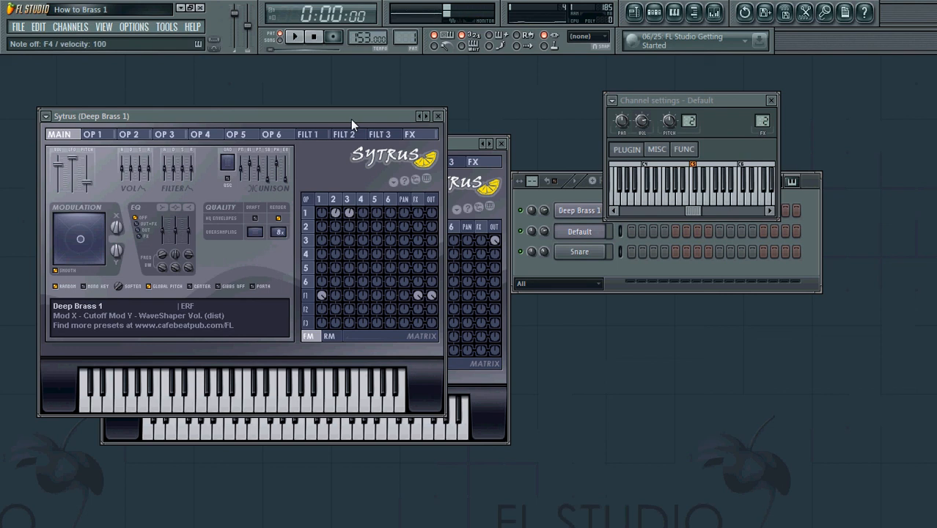
Step: Switch to the Default Sytrus patch, audition a few notes and lower its master pitch
{"action": "left_click", "coordinate": [461, 142]}
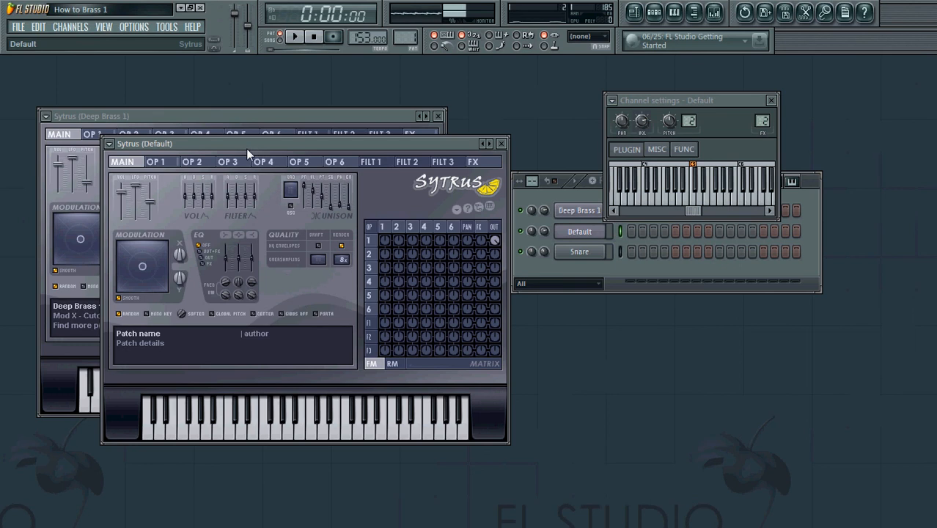
{"action": "key", "text": "v"}
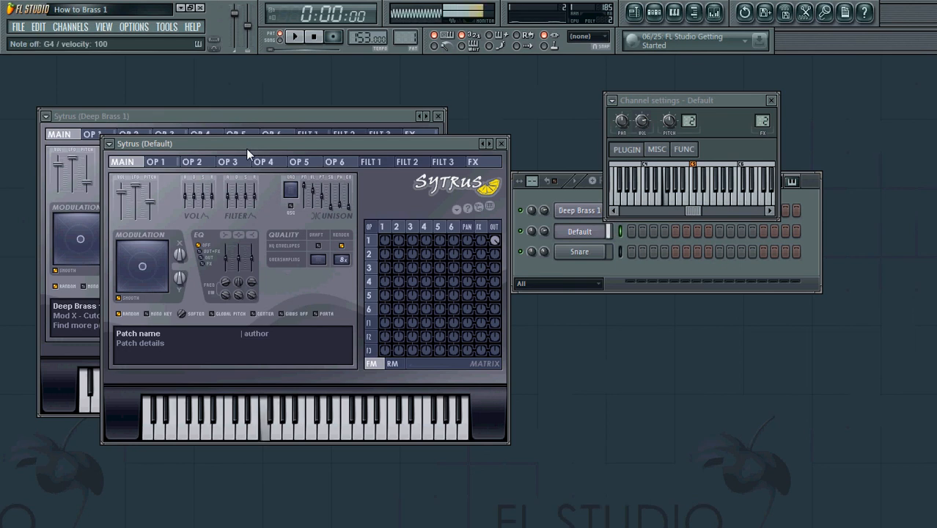
{"action": "key", "text": "b"}
{"action": "key", "text": "d"}
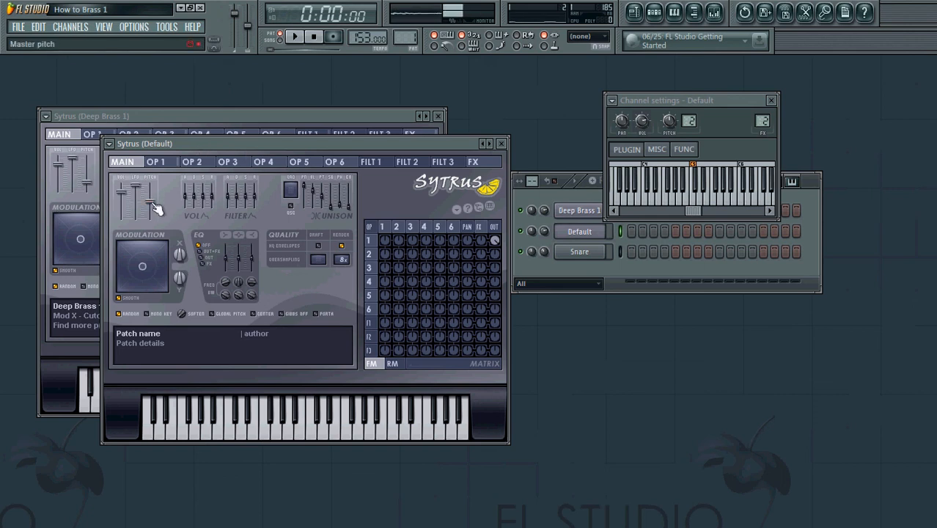
{"action": "left_click_drag", "start_coordinate": [156, 208], "coordinate": [158, 236]}
Step: Reshape operator 1's waveform by raising its Shape and Sine shaper amounts
{"action": "left_click", "coordinate": [164, 162]}
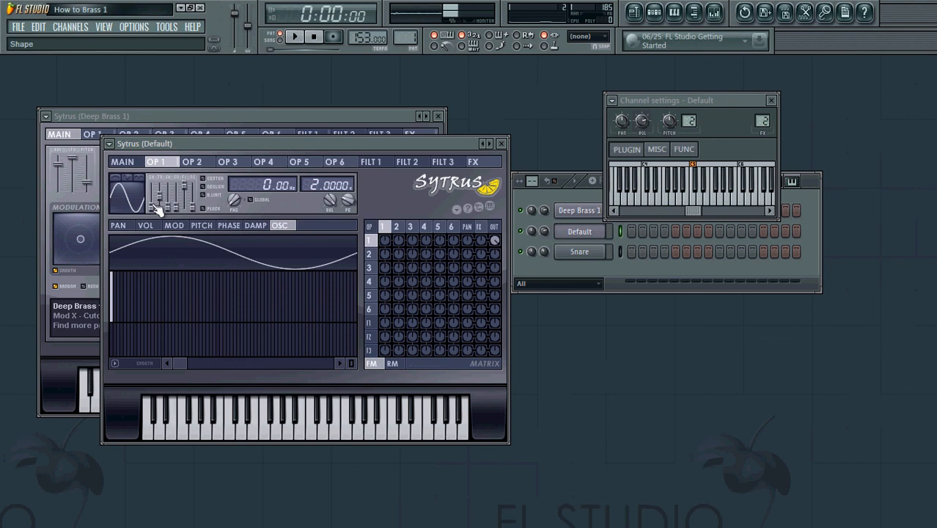
{"action": "left_click_drag", "start_coordinate": [157, 209], "coordinate": [171, 108]}
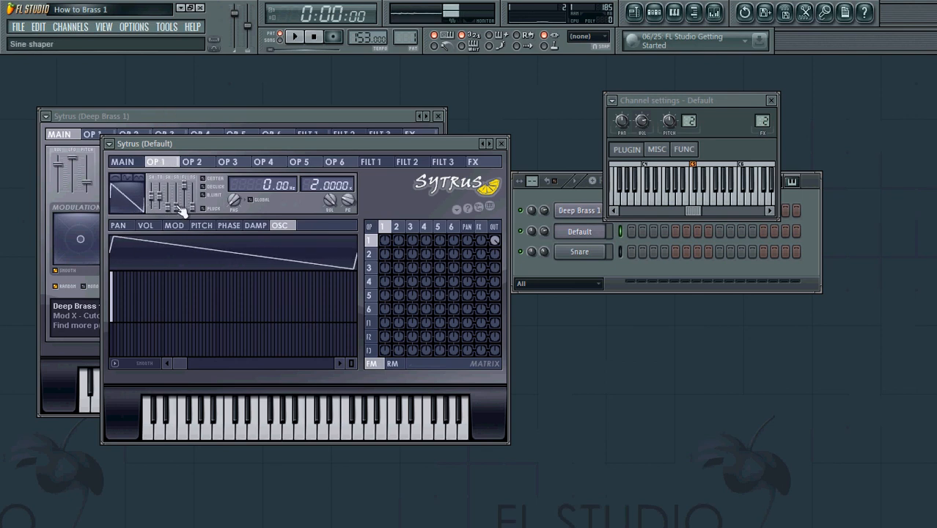
{"action": "left_click_drag", "start_coordinate": [182, 210], "coordinate": [195, 129]}
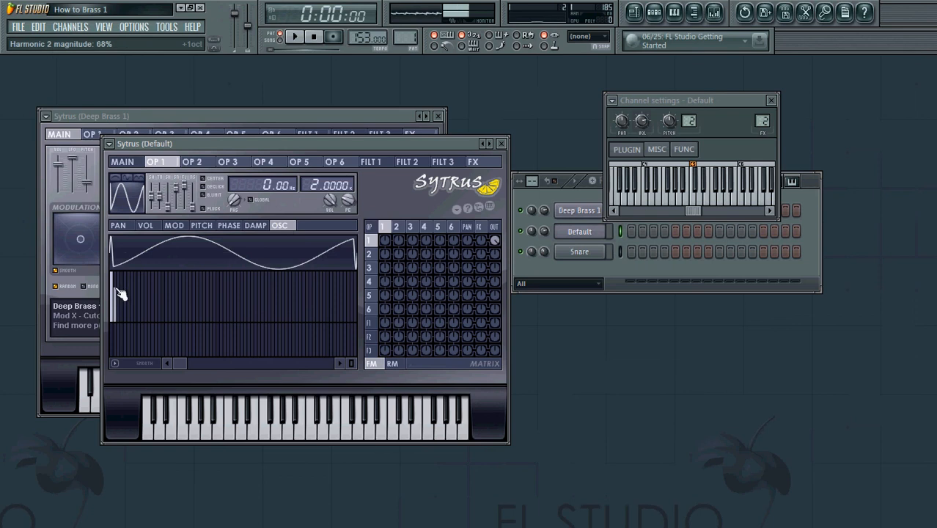
Step: Lower operator 1's harmonic 2 below harmonic 3 and draw the higher magnitudes as a ramp falling to zero near harmonic 55
{"action": "left_click_drag", "start_coordinate": [119, 293], "coordinate": [122, 299]}
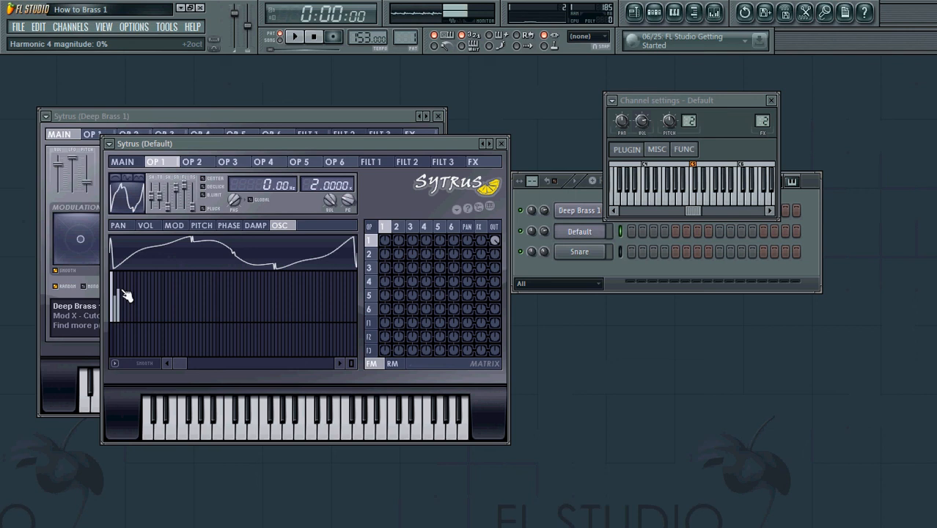
{"action": "left_click", "coordinate": [123, 296]}
{"action": "mouse_move", "coordinate": [125, 296]}
{"action": "left_mouse_down"}
{"action": "mouse_move", "coordinate": [303, 305]}
{"action": "mouse_move", "coordinate": [306, 329]}
{"action": "left_mouse_up"}
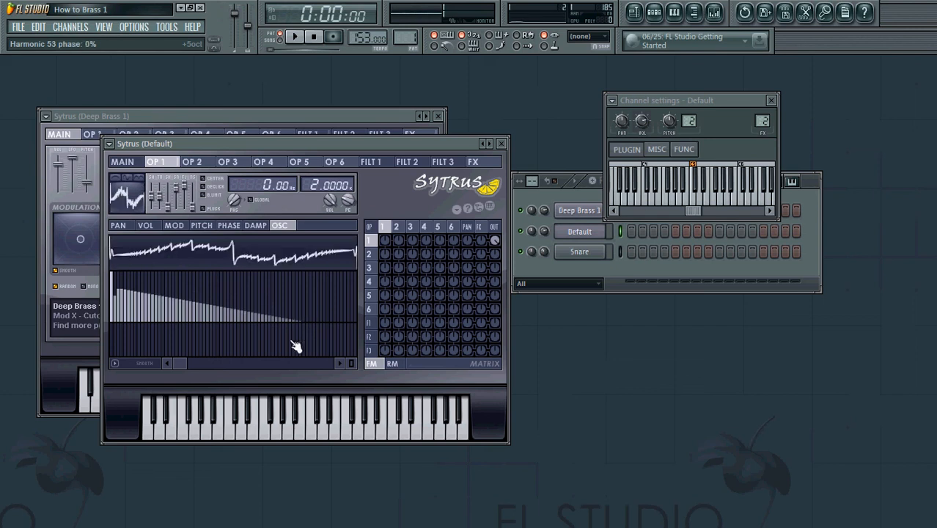
Step: Draw a level phase of about 52% across operator 1's harmonics from about 17 to 56
{"action": "left_click", "coordinate": [168, 339]}
{"action": "left_click_drag", "start_coordinate": [172, 343], "coordinate": [172, 347]}
{"action": "left_click_drag", "start_coordinate": [170, 347], "coordinate": [305, 348]}
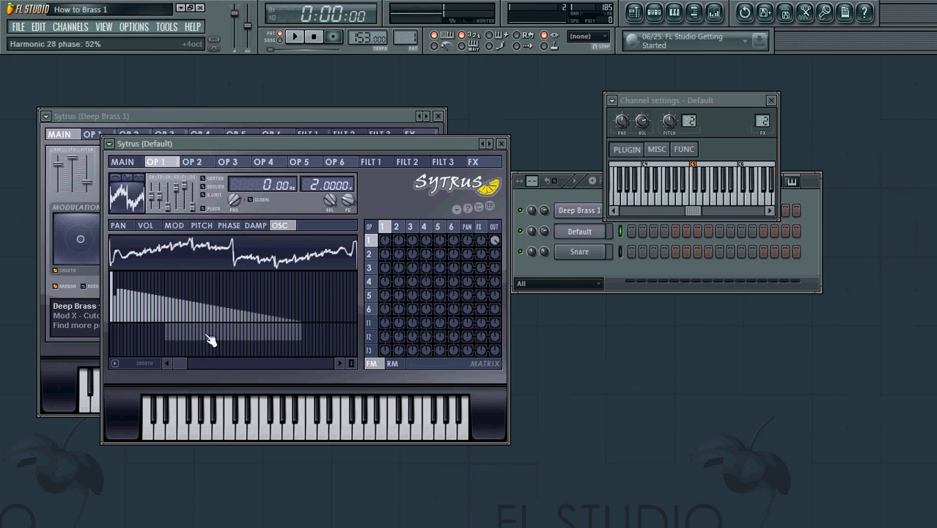
Step: Reshape operator 2's waveform with Shape at 41% and Sine shaper at 100%
{"action": "left_click", "coordinate": [202, 163]}
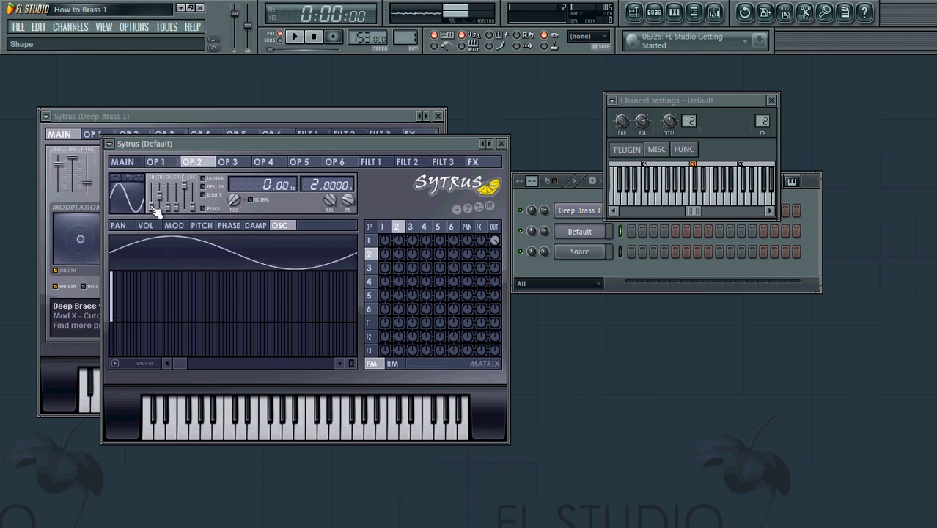
{"action": "left_click_drag", "start_coordinate": [152, 208], "coordinate": [167, 125]}
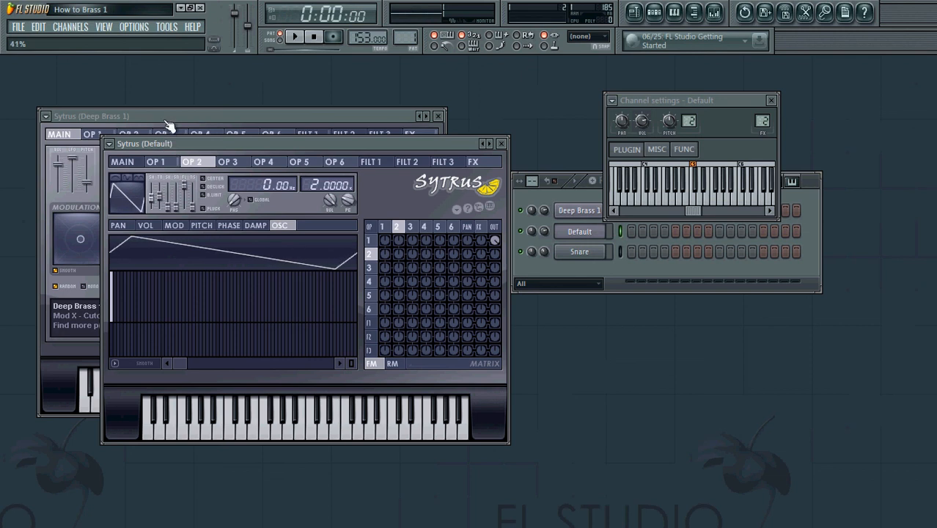
{"action": "left_click_drag", "start_coordinate": [178, 207], "coordinate": [207, 108]}
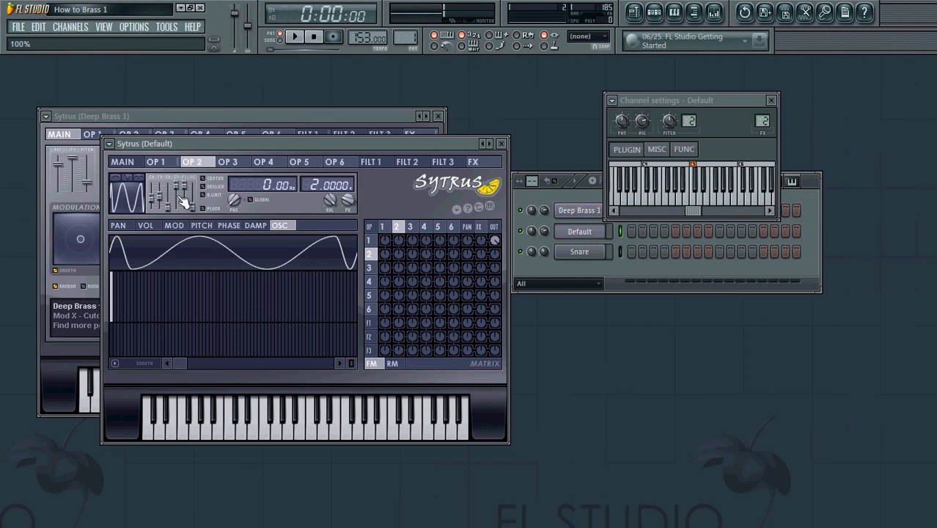
Step: Add harmonics 4 and 8 to operator 2, with harmonic 8 at 41% magnitude, and give both a phase offset
{"action": "left_click", "coordinate": [123, 290]}
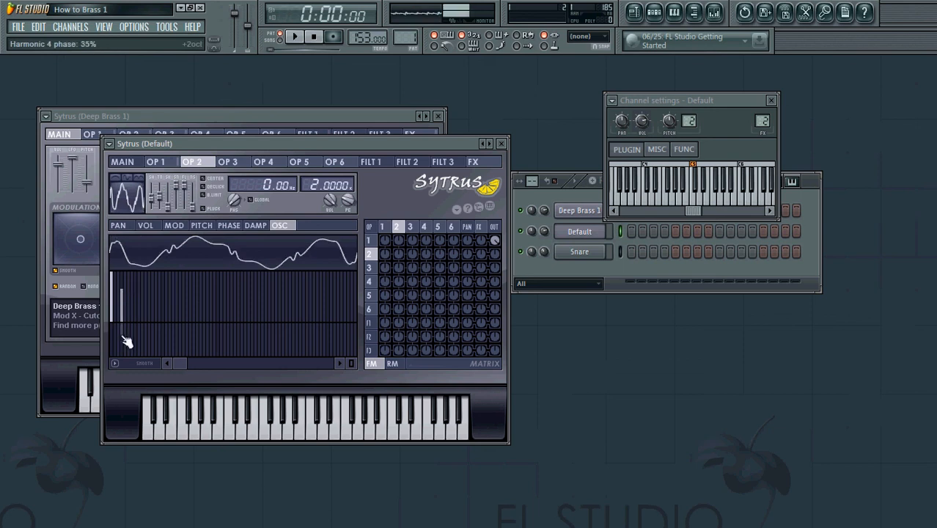
{"action": "left_click_drag", "start_coordinate": [123, 336], "coordinate": [121, 333]}
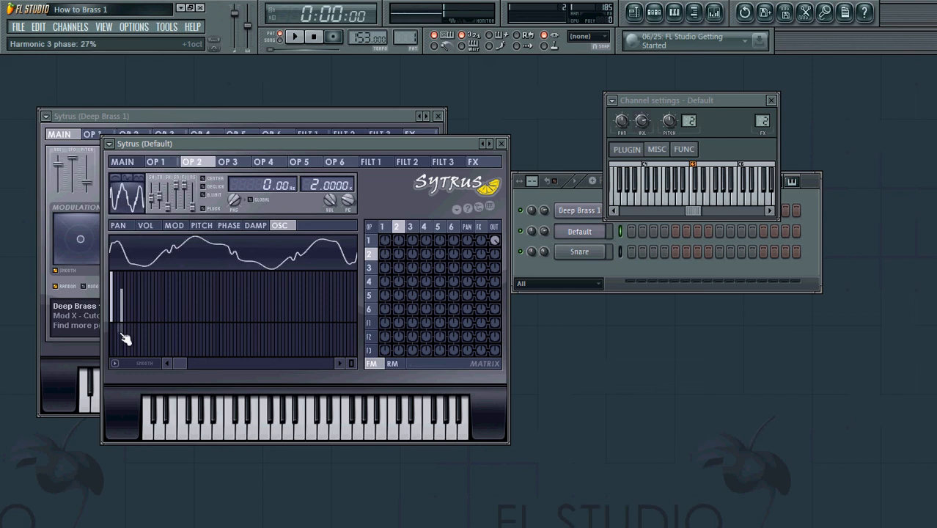
{"action": "left_click", "coordinate": [137, 299]}
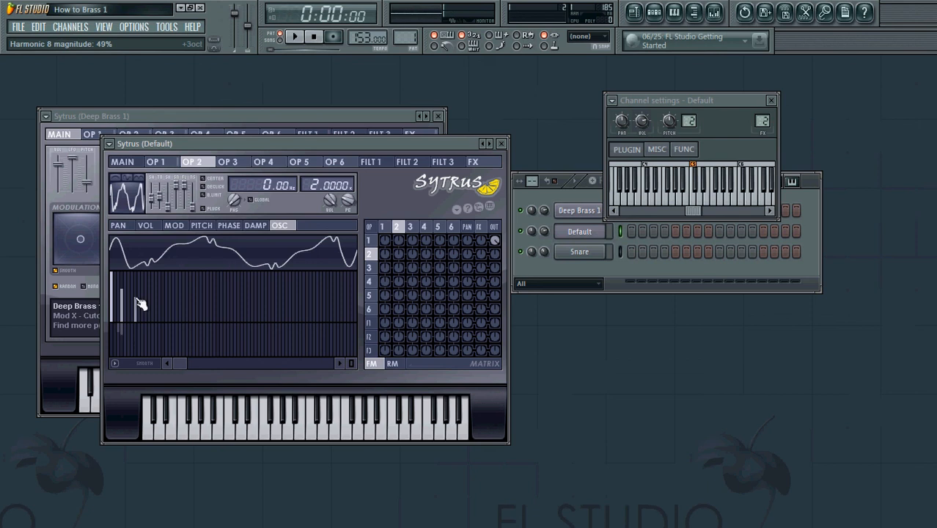
{"action": "left_click_drag", "start_coordinate": [140, 303], "coordinate": [140, 308]}
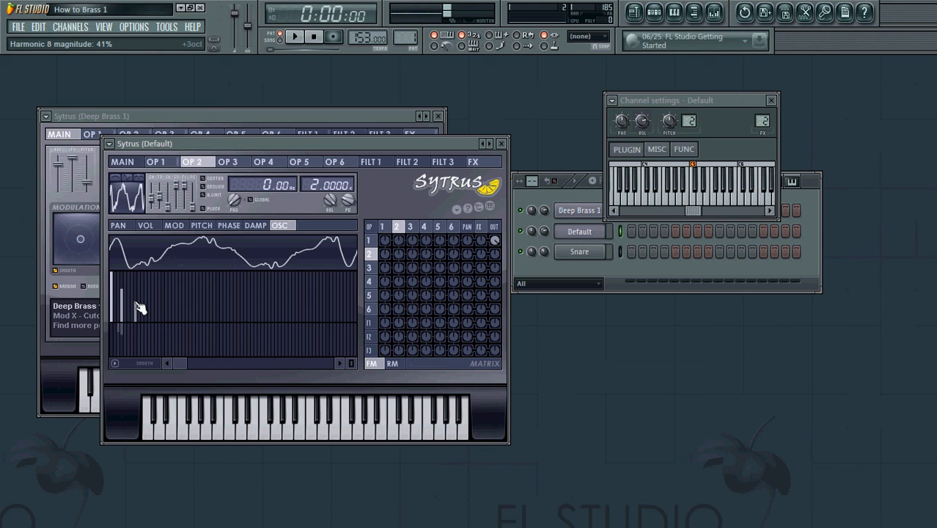
{"action": "left_click", "coordinate": [140, 345]}
{"action": "left_click_drag", "start_coordinate": [136, 340], "coordinate": [136, 337]}
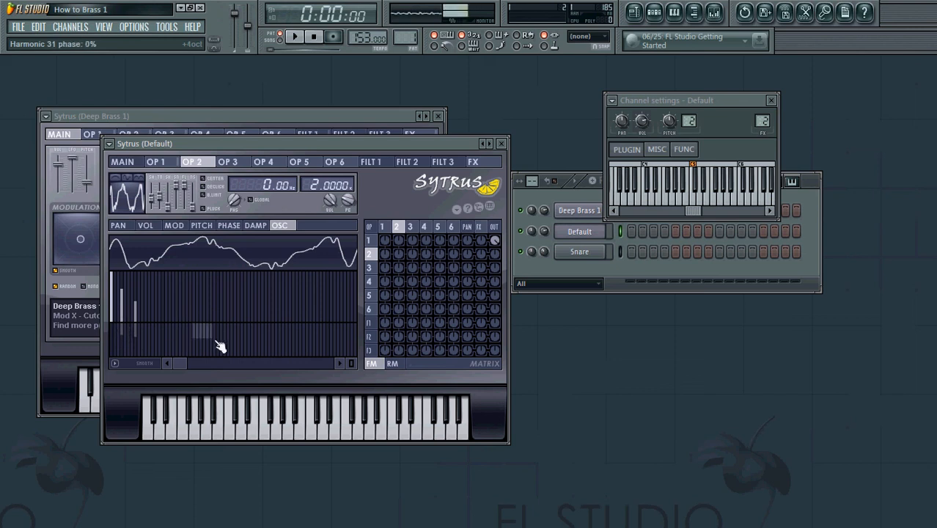
Step: Try phase offsets across operator 2's harmonics above 8, then flatten them back to 0%
{"action": "mouse_move", "coordinate": [218, 334]}
{"action": "left_mouse_down"}
{"action": "mouse_move", "coordinate": [241, 349]}
{"action": "mouse_move", "coordinate": [144, 354]}
{"action": "mouse_move", "coordinate": [187, 347]}
{"action": "left_mouse_up"}
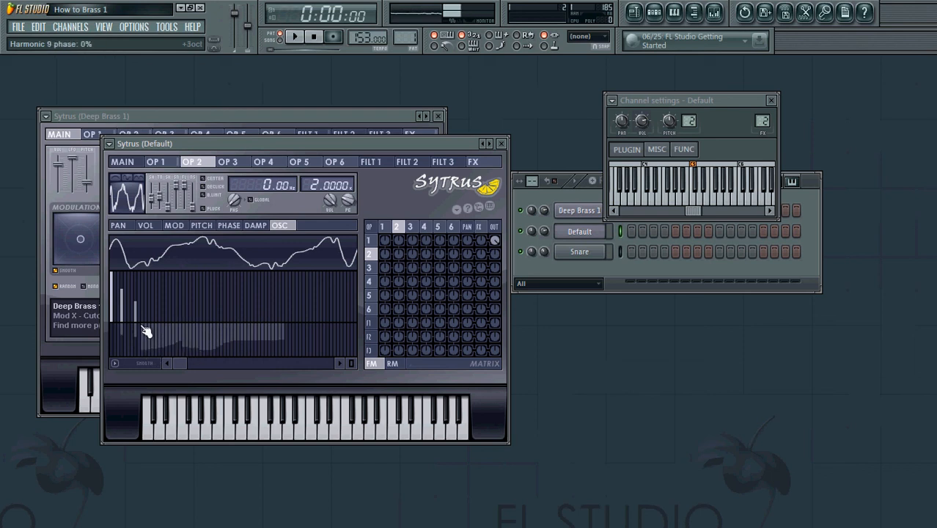
{"action": "left_click_drag", "start_coordinate": [146, 332], "coordinate": [299, 321]}
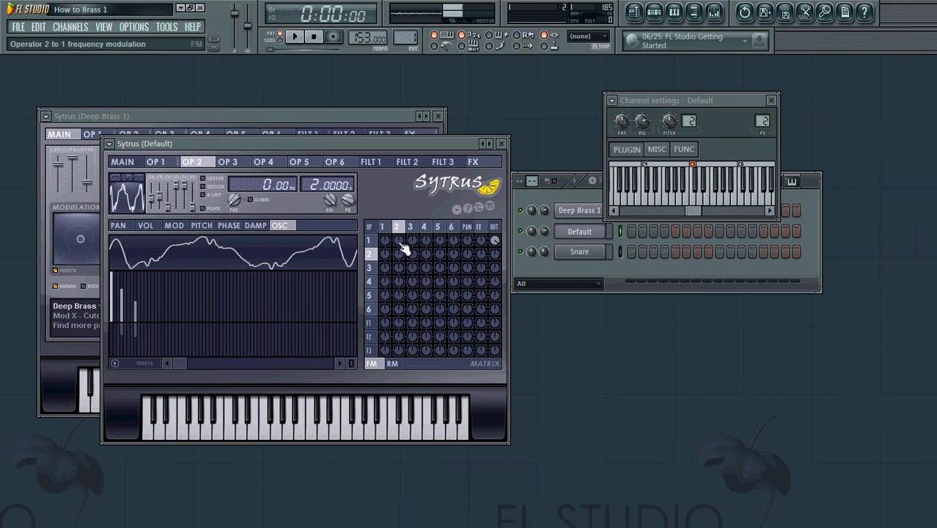
Step: Raise the frequency modulation between operator 1 and operators 2 and 3 in the FM matrix
{"action": "left_click_drag", "start_coordinate": [402, 246], "coordinate": [407, 236]}
{"action": "left_click_drag", "start_coordinate": [417, 246], "coordinate": [423, 245]}
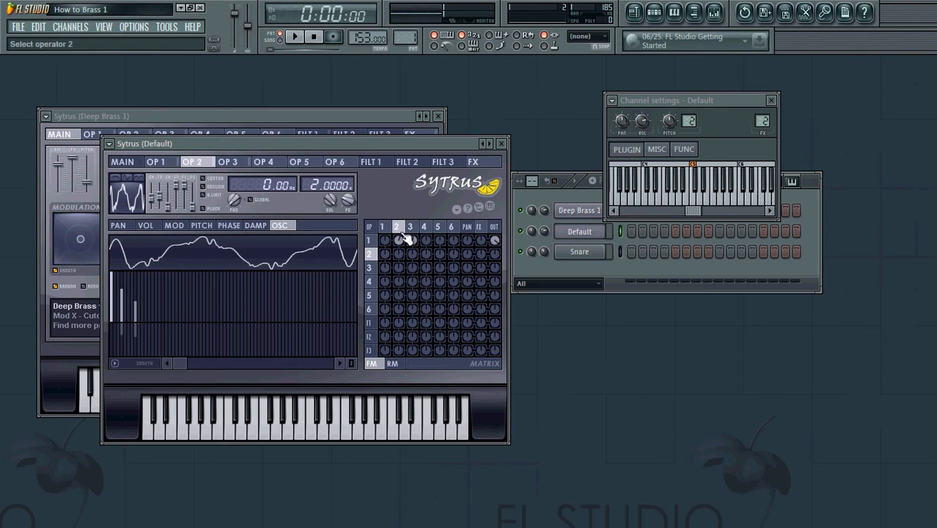
Step: Set the frequency ratio of operators 1 and 2 to 1.0000 and check operator 3's oscillator
{"action": "mouse_move", "coordinate": [313, 185]}
{"action": "left_mouse_down"}
{"action": "mouse_move", "coordinate": [311, 194]}
{"action": "mouse_move", "coordinate": [313, 185]}
{"action": "left_mouse_up"}
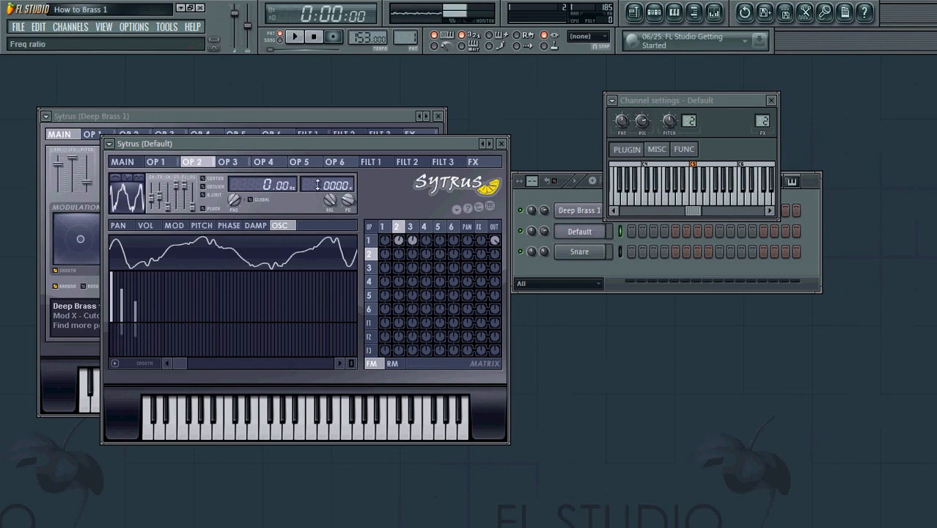
{"action": "left_click", "coordinate": [166, 163]}
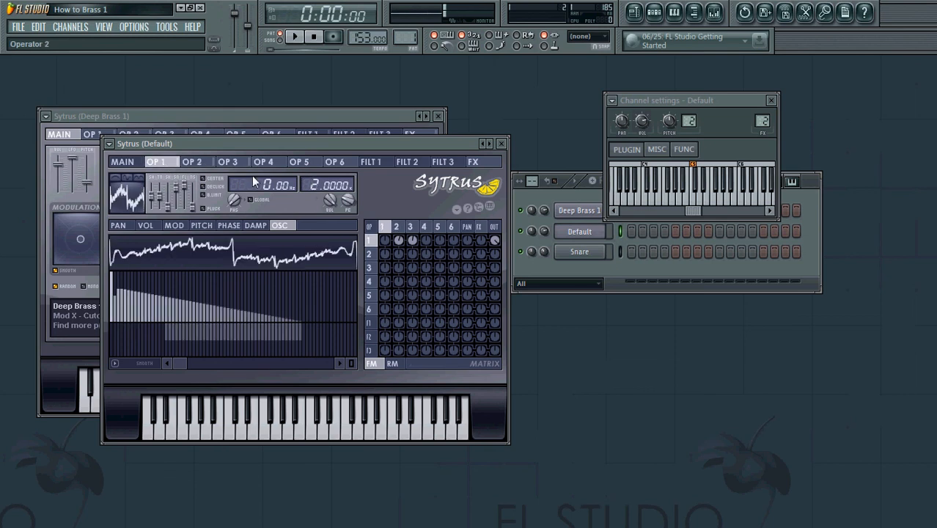
{"action": "left_click", "coordinate": [199, 164]}
{"action": "left_click", "coordinate": [170, 164]}
{"action": "left_click", "coordinate": [193, 165]}
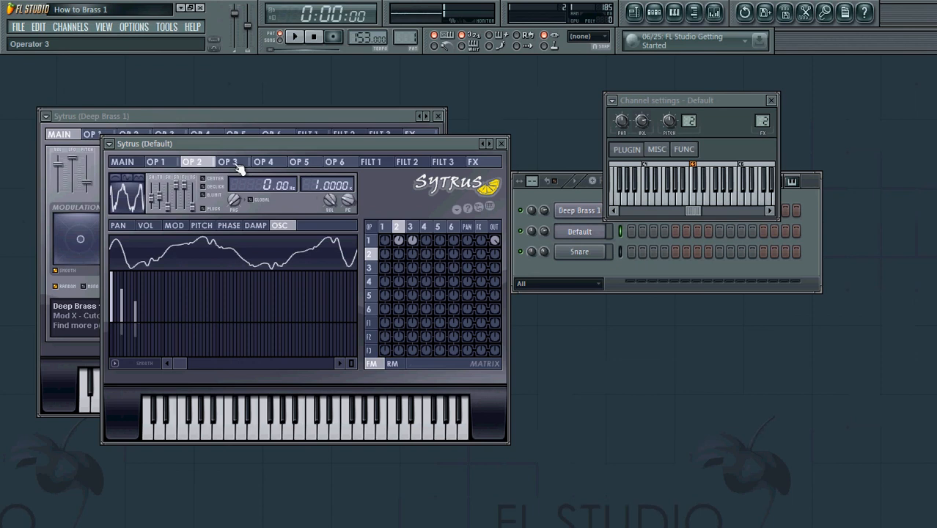
{"action": "left_click", "coordinate": [233, 165]}
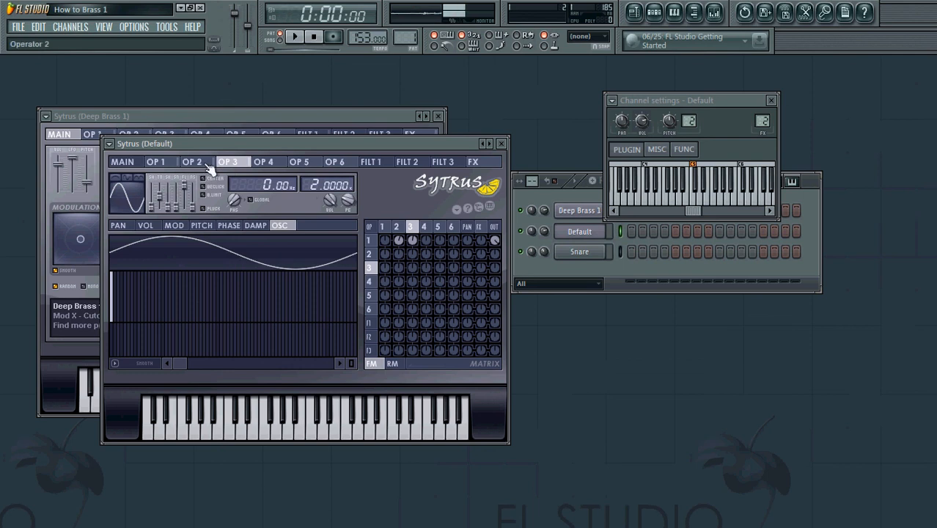
Step: Enable the volume envelope and the modulation envelope of operator 1
{"action": "left_click", "coordinate": [164, 165]}
{"action": "left_click", "coordinate": [147, 226]}
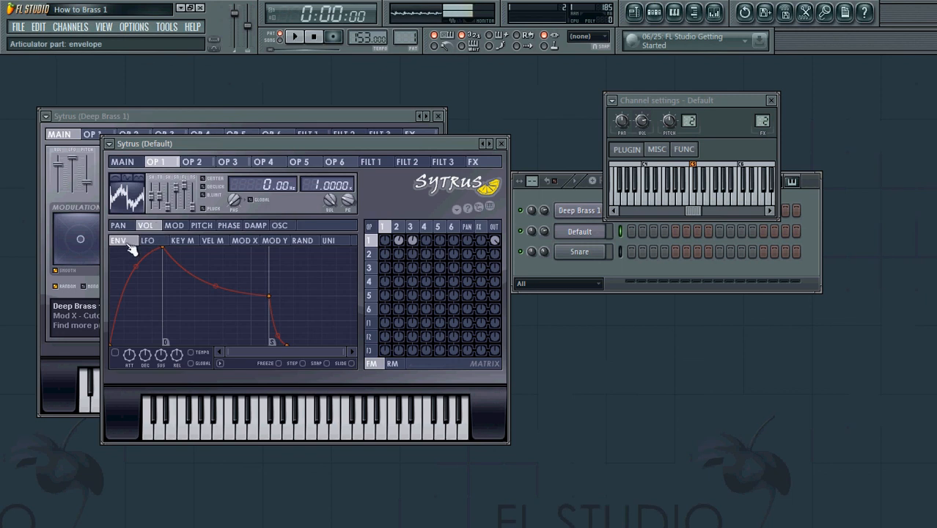
{"action": "left_click", "coordinate": [117, 353]}
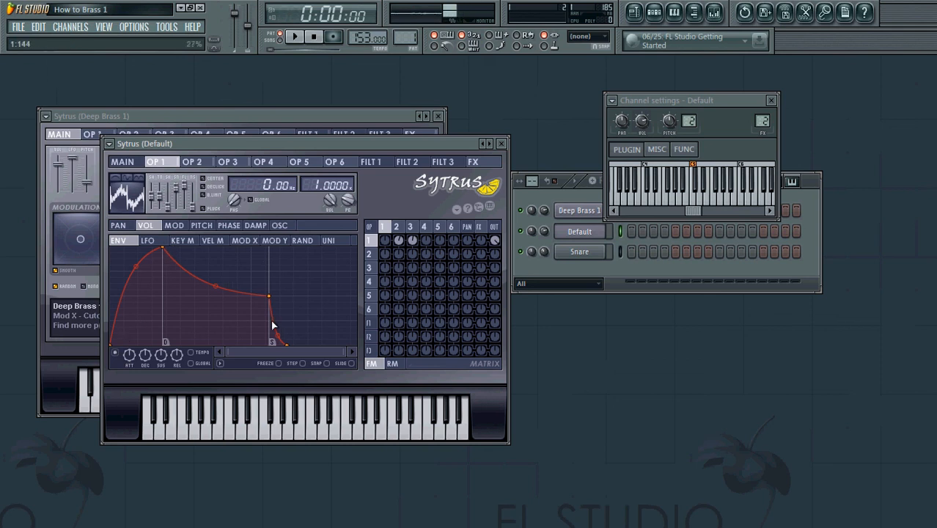
{"action": "left_click", "coordinate": [180, 227]}
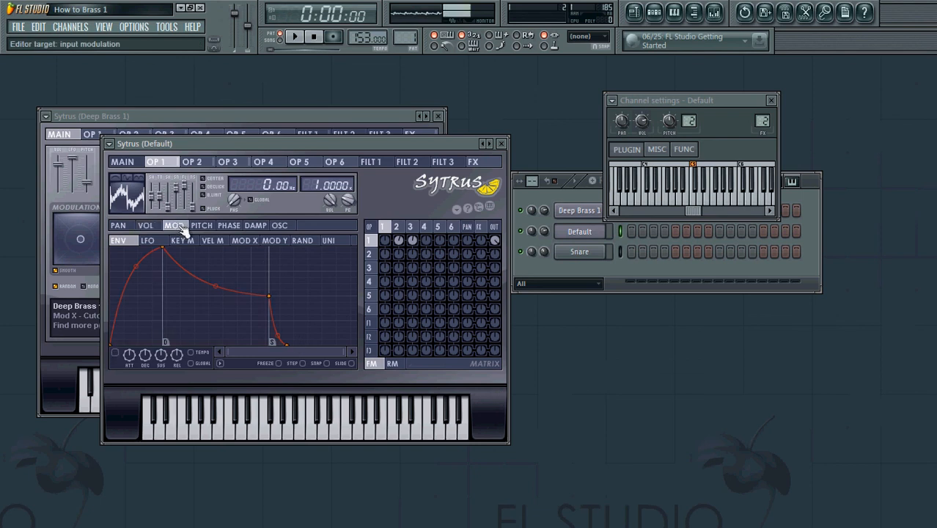
{"action": "left_click", "coordinate": [115, 354]}
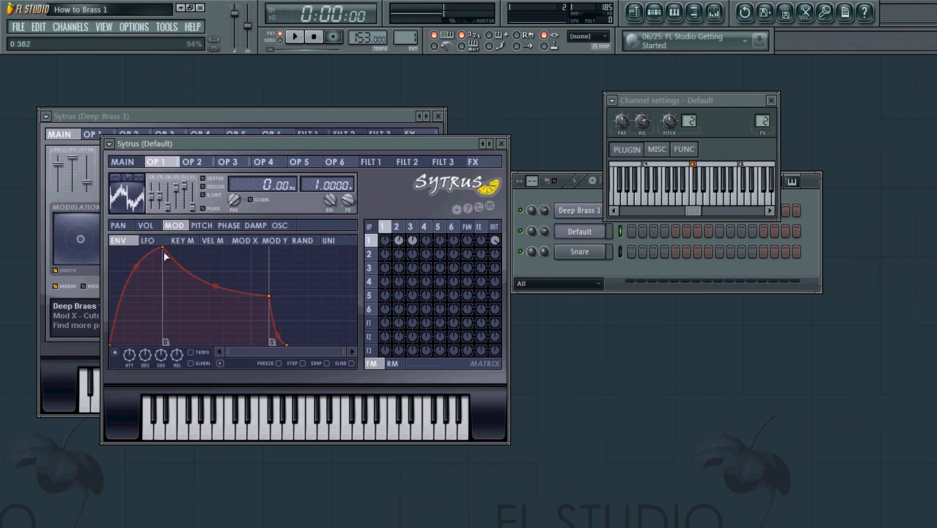
Step: With snap on, move operator 1's modulation envelope peak to 0:100 and its sustain point to 0:400 at 75%
{"action": "left_click_drag", "start_coordinate": [163, 249], "coordinate": [159, 247]}
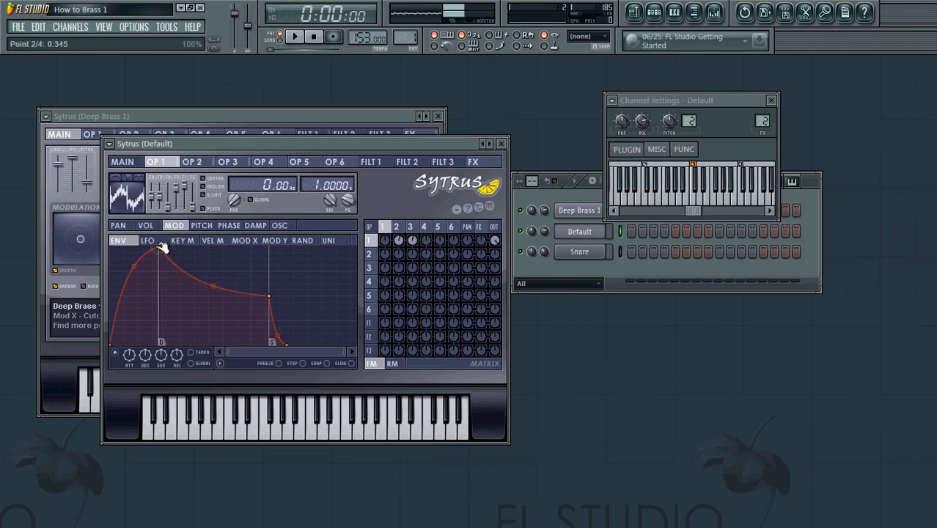
{"action": "left_click", "coordinate": [328, 365]}
{"action": "left_click_drag", "start_coordinate": [159, 249], "coordinate": [129, 248]}
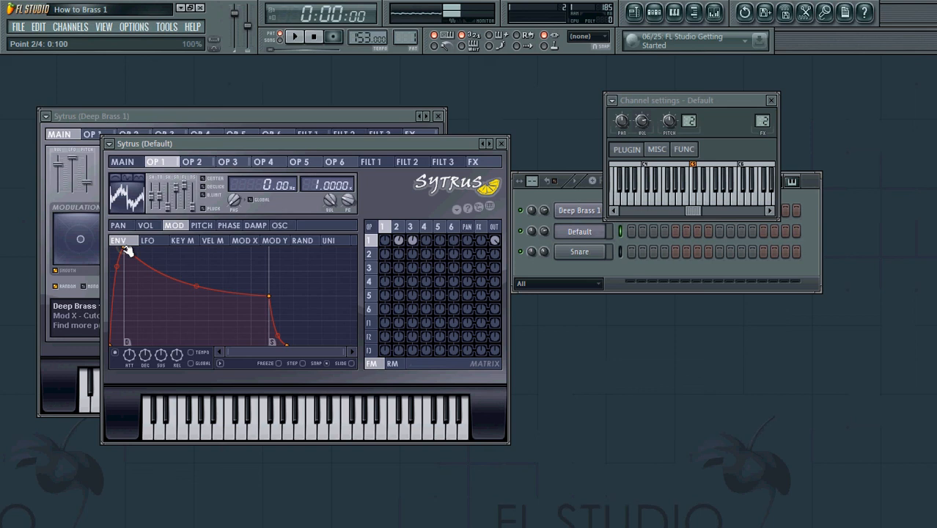
{"action": "left_click_drag", "start_coordinate": [270, 296], "coordinate": [168, 275]}
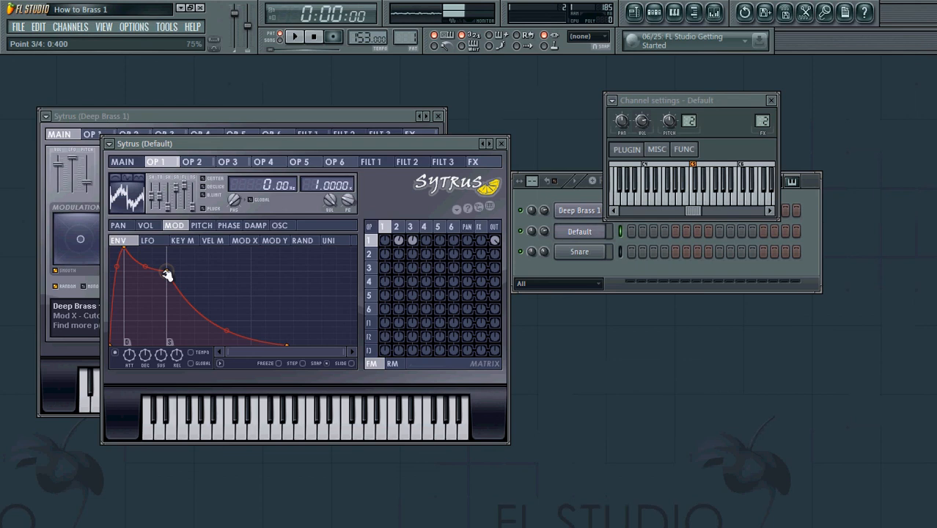
Step: Delete the end point of operator 1's modulation envelope
{"action": "right_click", "coordinate": [289, 344]}
{"action": "left_click", "coordinate": [263, 319]}
{"action": "right_click", "coordinate": [288, 343]}
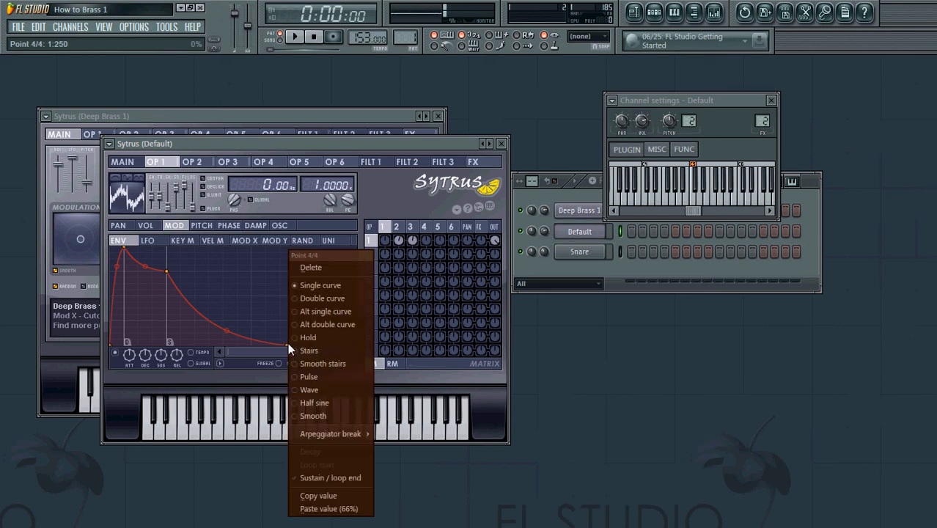
{"action": "left_click", "coordinate": [314, 267]}
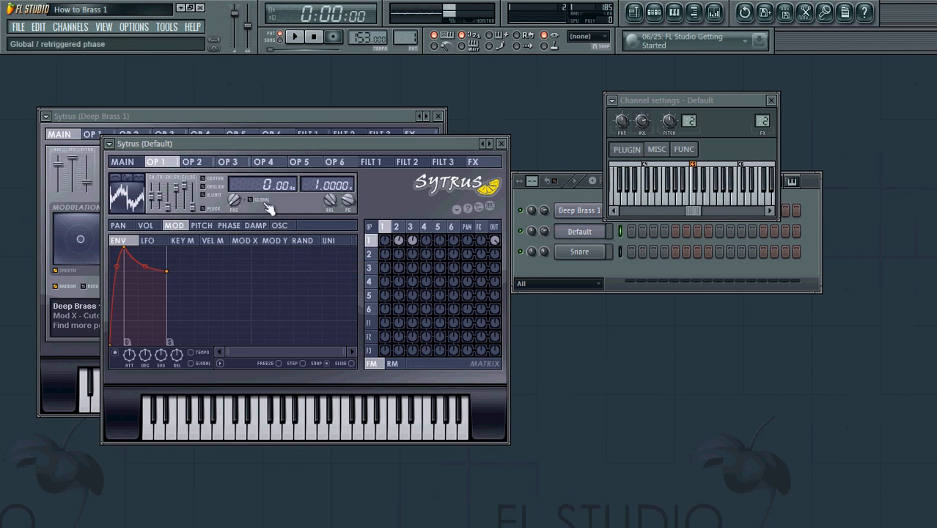
Step: Enable operator 1's pitch envelope and erase all of its points except the first
{"action": "left_click", "coordinate": [203, 226]}
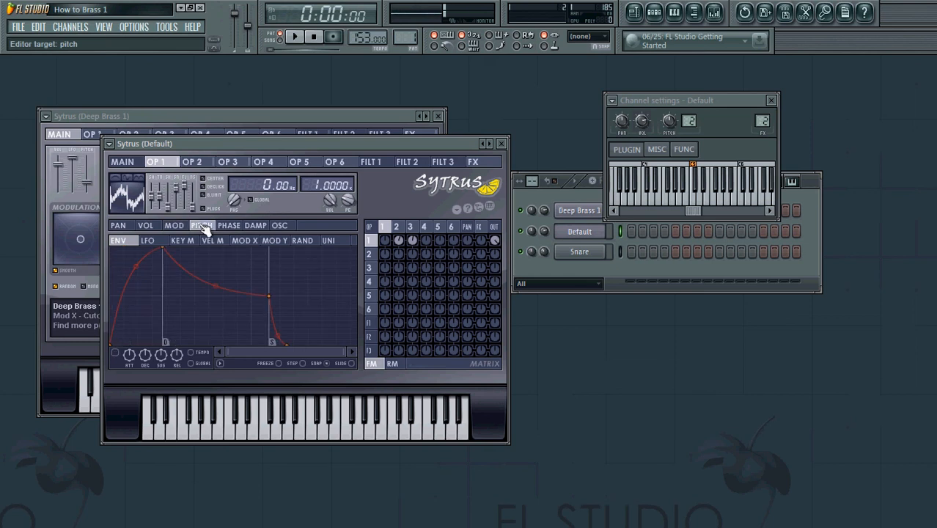
{"action": "left_click", "coordinate": [115, 354]}
{"action": "right_click", "coordinate": [167, 251]}
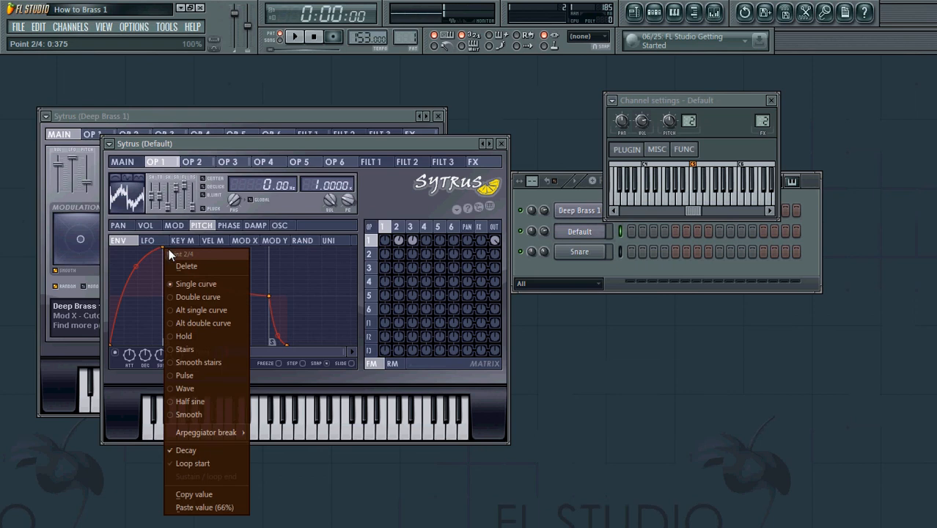
{"action": "left_click", "coordinate": [307, 361]}
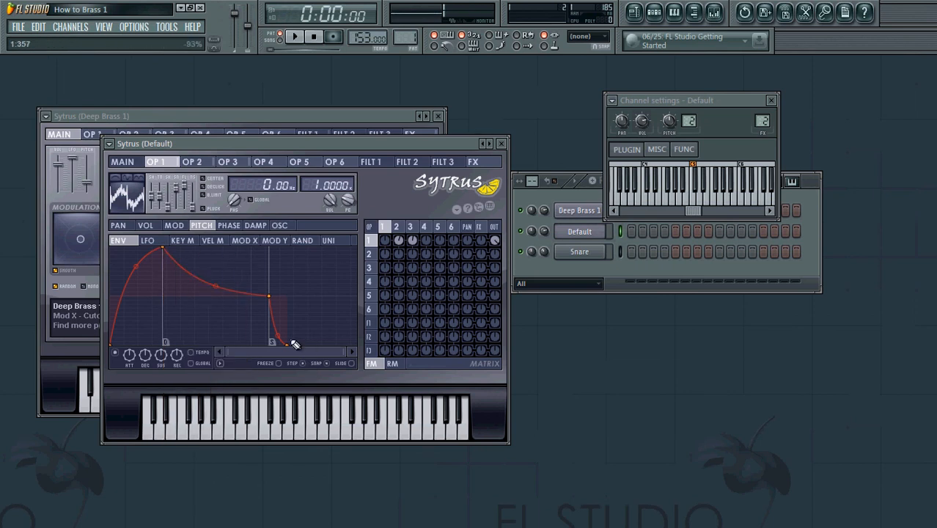
{"action": "left_click_drag", "start_coordinate": [291, 338], "coordinate": [162, 261]}
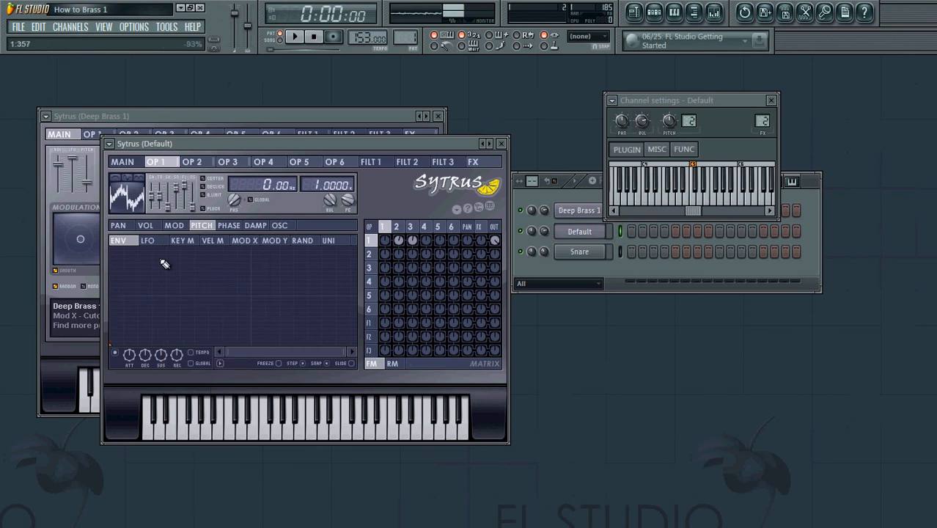
{"action": "left_click", "coordinate": [304, 362]}
Step: Add a pitch envelope point at 0:100 and 0%, raise the start point to just below it, and make the new point the sustain / loop end
{"action": "right_click", "coordinate": [124, 297]}
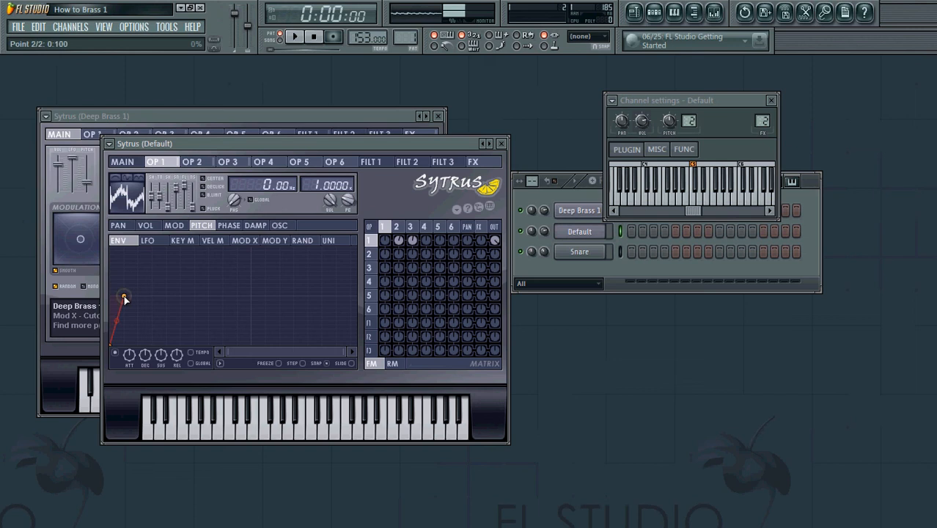
{"action": "left_click_drag", "start_coordinate": [115, 343], "coordinate": [125, 298]}
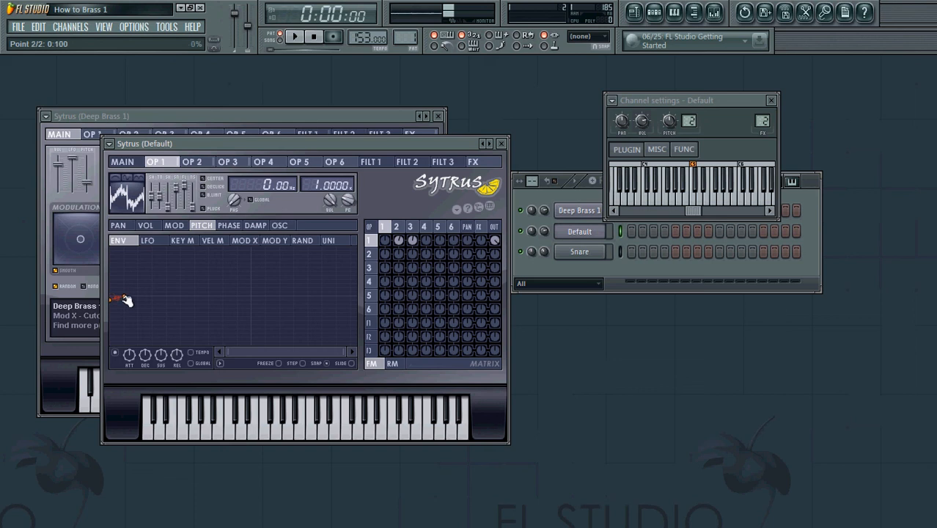
{"action": "right_click", "coordinate": [127, 298]}
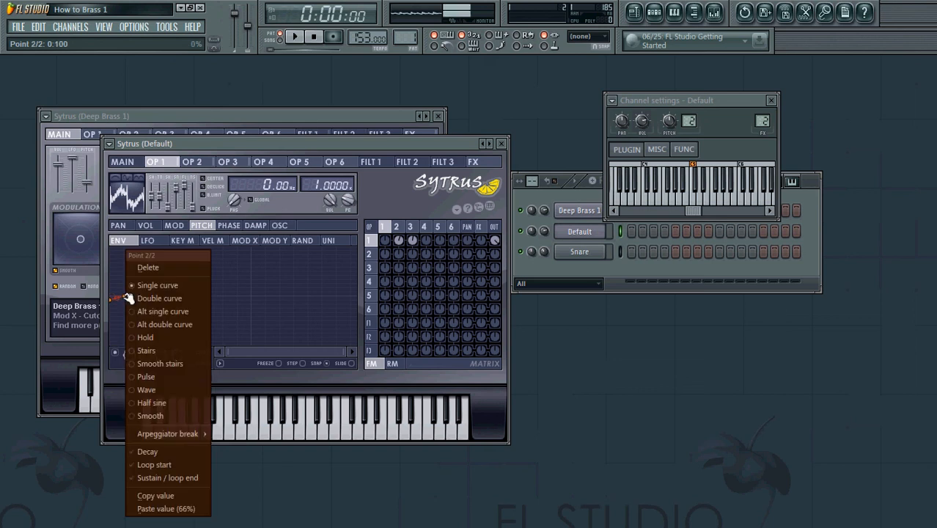
{"action": "left_click", "coordinate": [193, 476]}
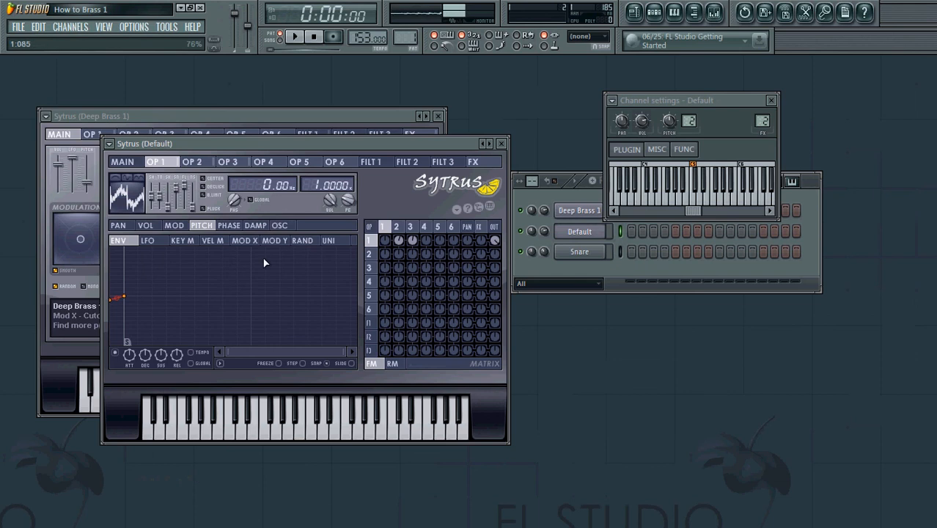
Step: Erase all points except the first from operator 3's volume LFO envelope
{"action": "left_click", "coordinate": [233, 163]}
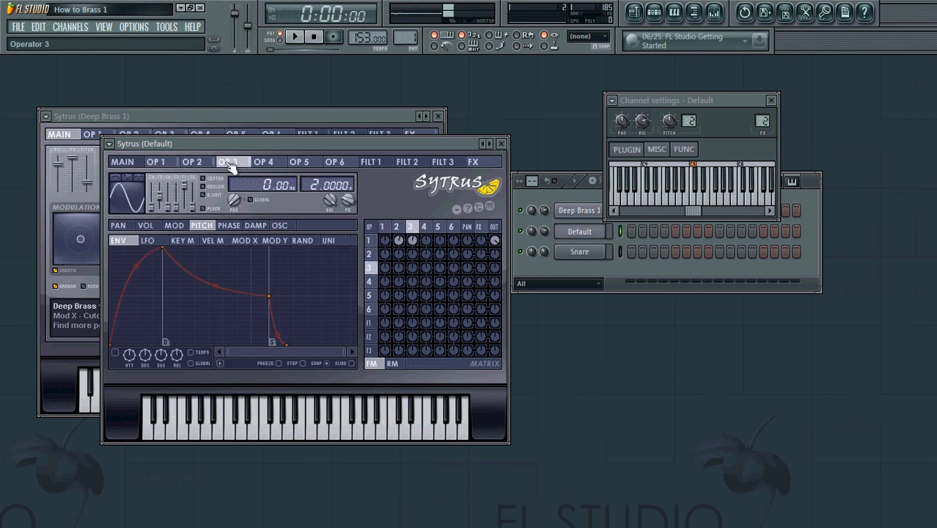
{"action": "left_click", "coordinate": [146, 228]}
{"action": "left_click", "coordinate": [148, 240]}
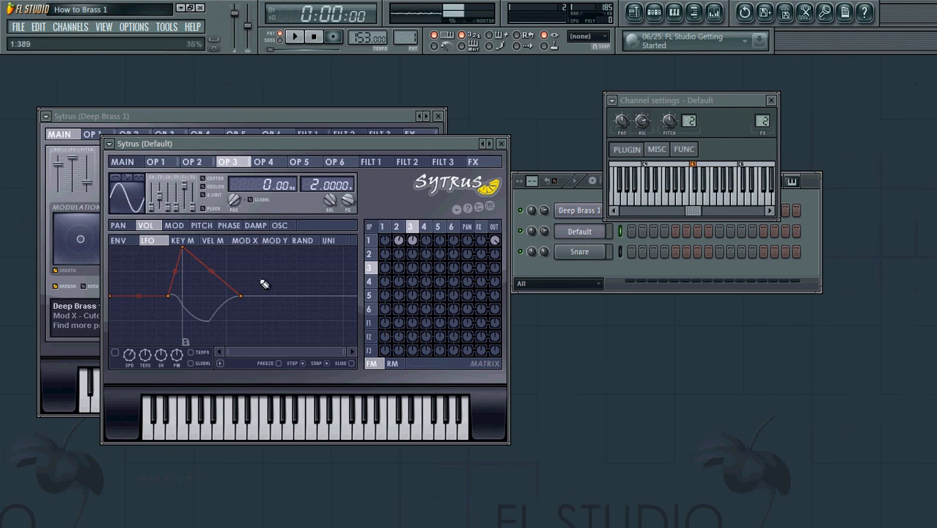
{"action": "left_click_drag", "start_coordinate": [249, 283], "coordinate": [165, 283]}
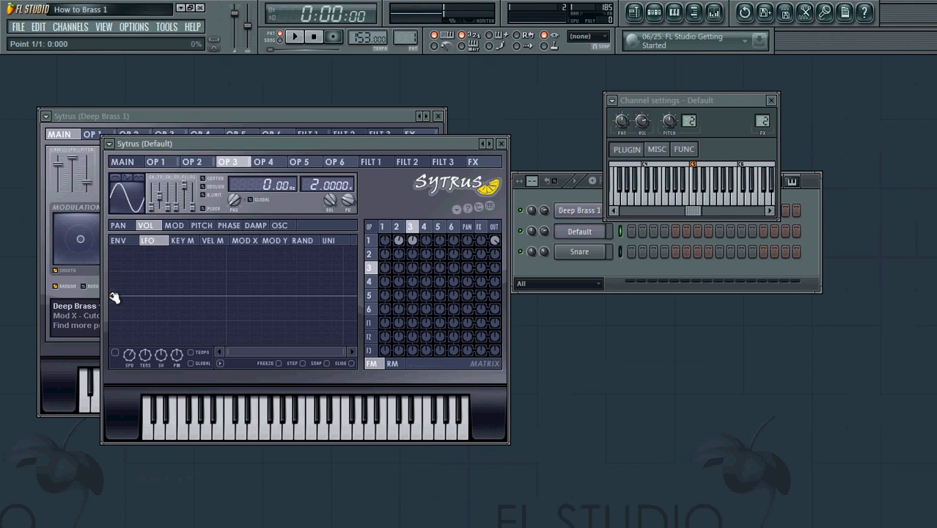
Step: With snap off, raise the remaining point of operator 3's volume LFO to about 10% at the very start
{"action": "left_click_drag", "start_coordinate": [114, 297], "coordinate": [115, 293]}
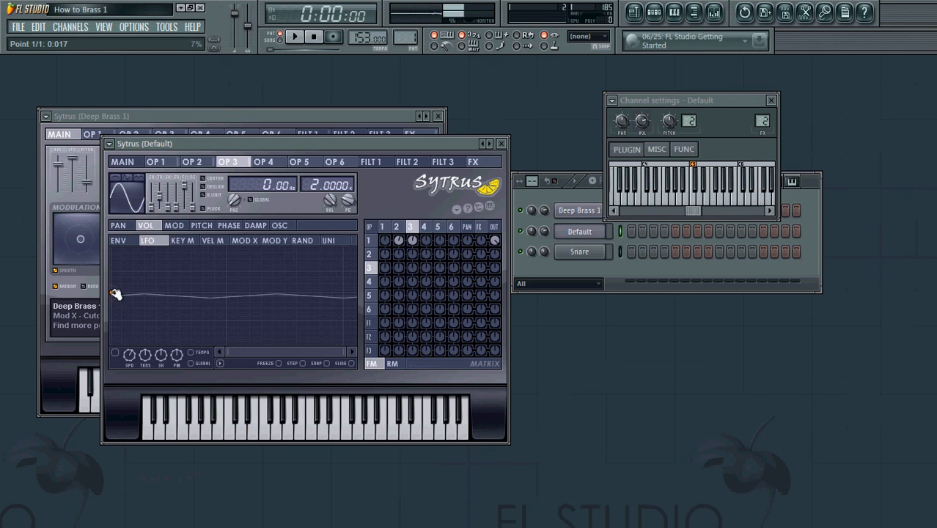
{"action": "mouse_move", "coordinate": [116, 294]}
{"action": "left_mouse_down"}
{"action": "mouse_move", "coordinate": [119, 254]}
{"action": "mouse_move", "coordinate": [107, 292]}
{"action": "left_mouse_up"}
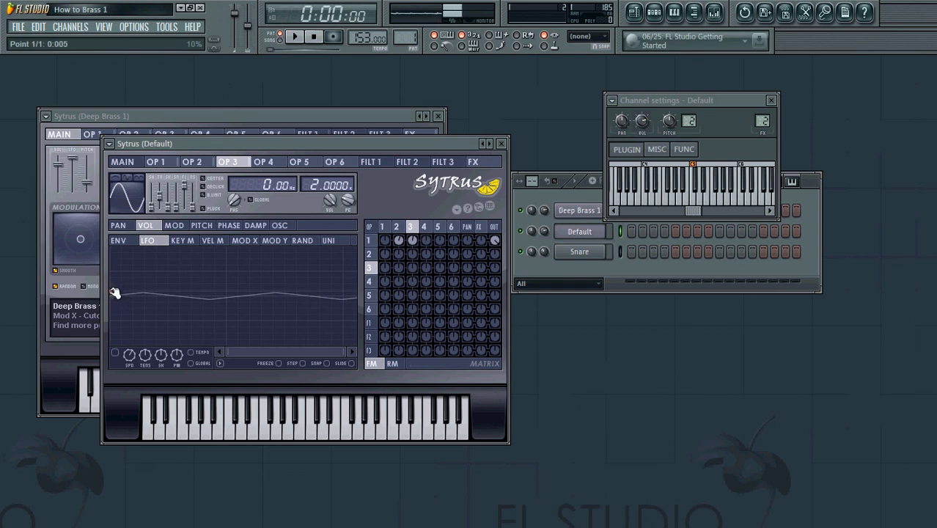
{"action": "left_click_drag", "start_coordinate": [114, 293], "coordinate": [115, 294]}
Step: Enable operator 3's volume LFO and increase its speed and tension for a faster, rounder wave
{"action": "left_click", "coordinate": [115, 352]}
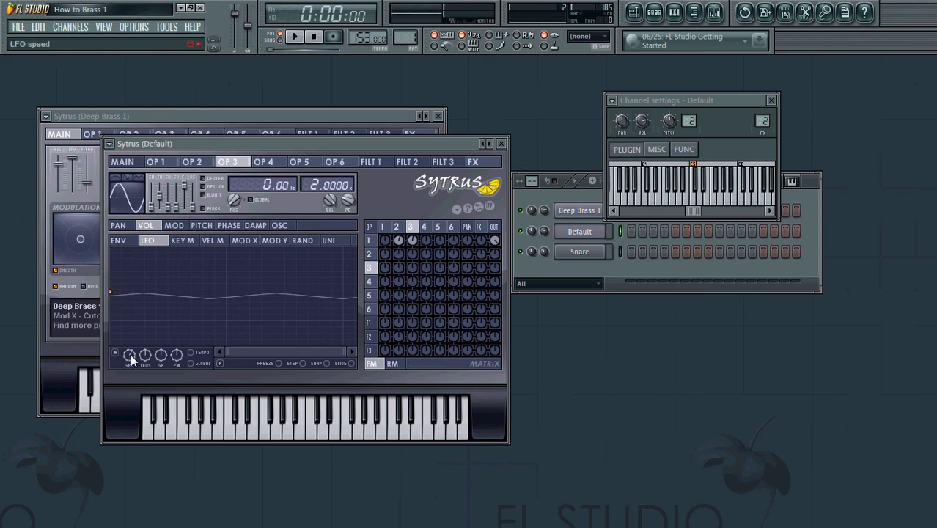
{"action": "left_click_drag", "start_coordinate": [130, 355], "coordinate": [134, 339]}
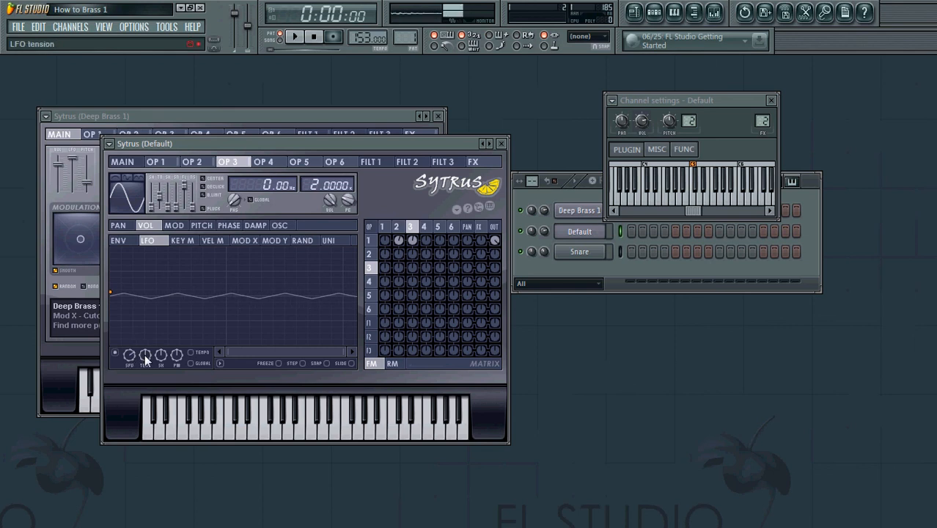
{"action": "left_click_drag", "start_coordinate": [144, 354], "coordinate": [155, 335]}
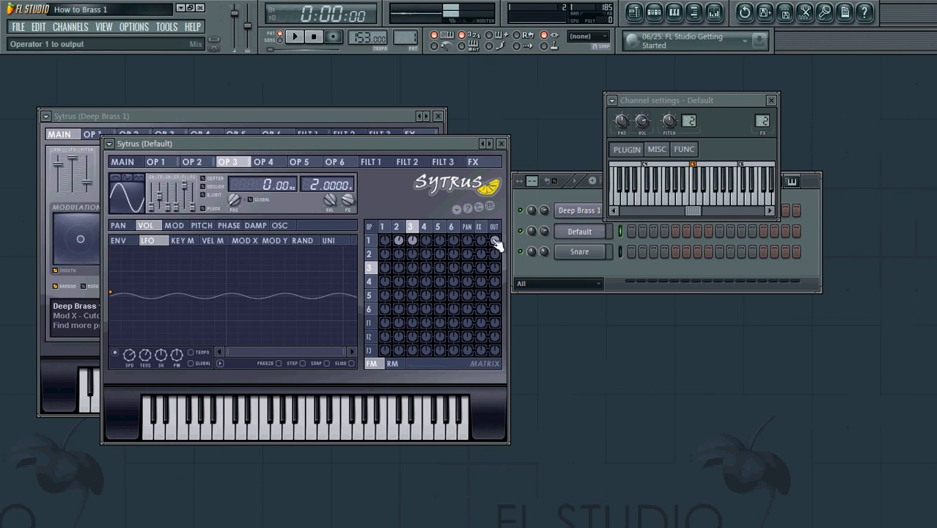
Step: Route operator 1 through filter 1 to the effects and output instead of directly to the output, and enable the reverb
{"action": "mouse_move", "coordinate": [499, 246]}
{"action": "left_mouse_down"}
{"action": "mouse_move", "coordinate": [503, 323]}
{"action": "mouse_move", "coordinate": [499, 245]}
{"action": "left_mouse_up"}
{"action": "left_click_drag", "start_coordinate": [389, 329], "coordinate": [414, 234]}
{"action": "left_click_drag", "start_coordinate": [484, 324], "coordinate": [494, 290]}
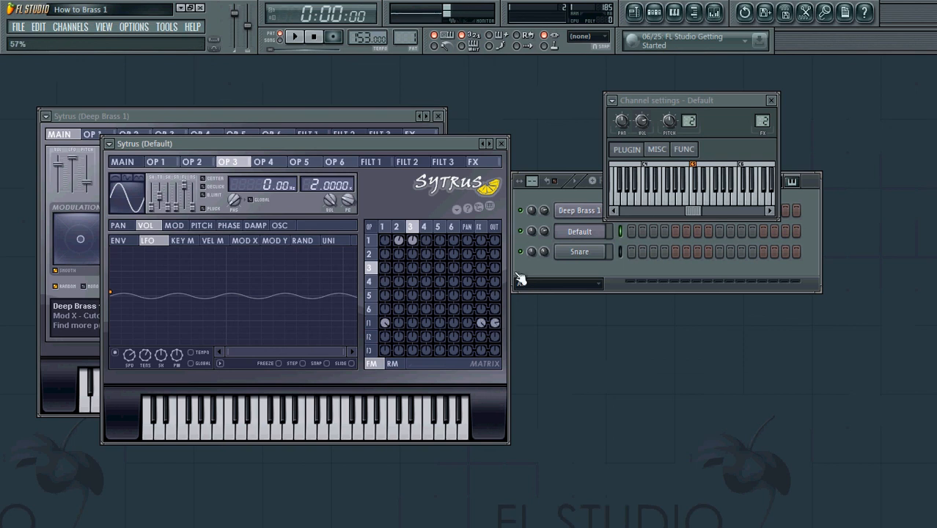
{"action": "left_click_drag", "start_coordinate": [496, 323], "coordinate": [496, 294]}
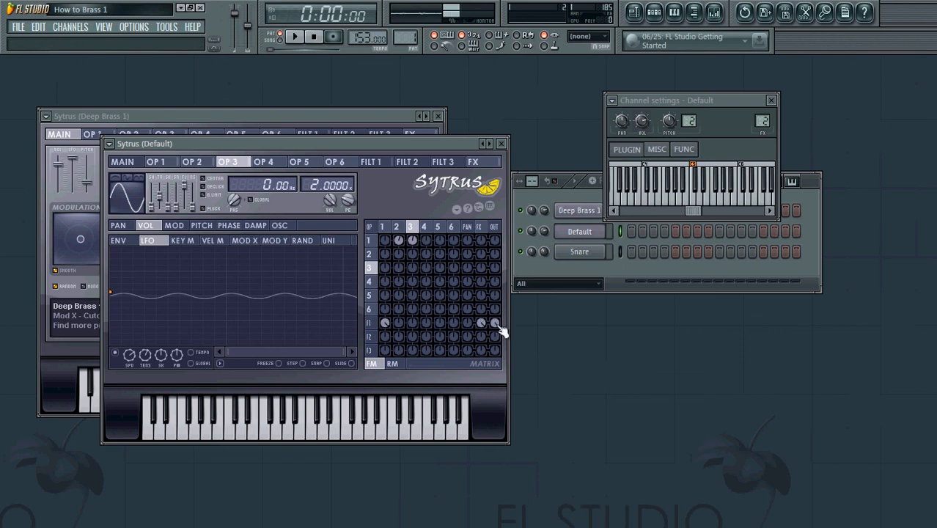
{"action": "left_click", "coordinate": [488, 165]}
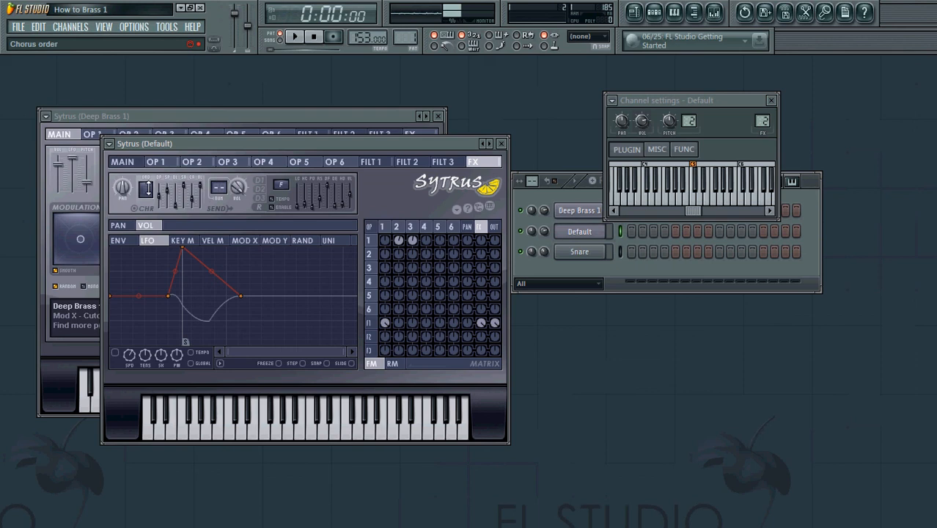
{"action": "left_click", "coordinate": [279, 209]}
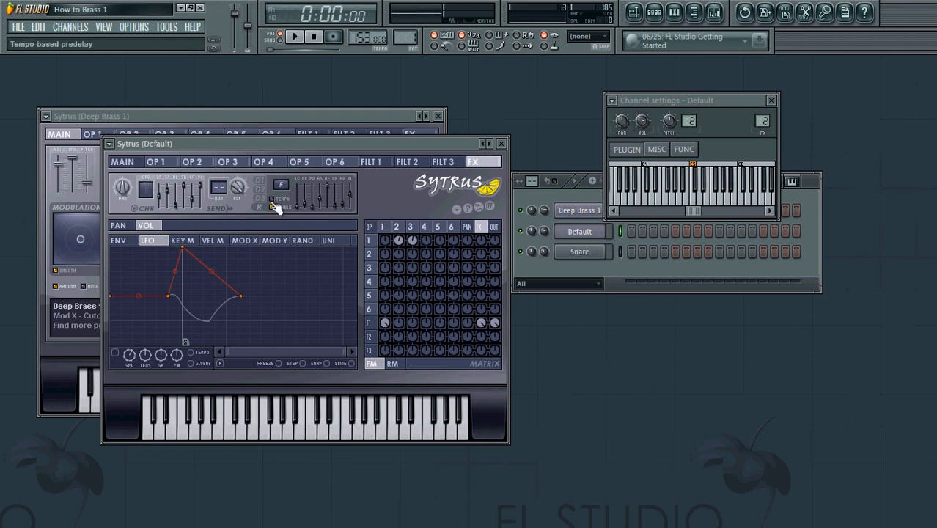
Step: Set filter 1 to Mango low pass at x3, raise its cutoff and lower its drive
{"action": "left_click", "coordinate": [381, 163]}
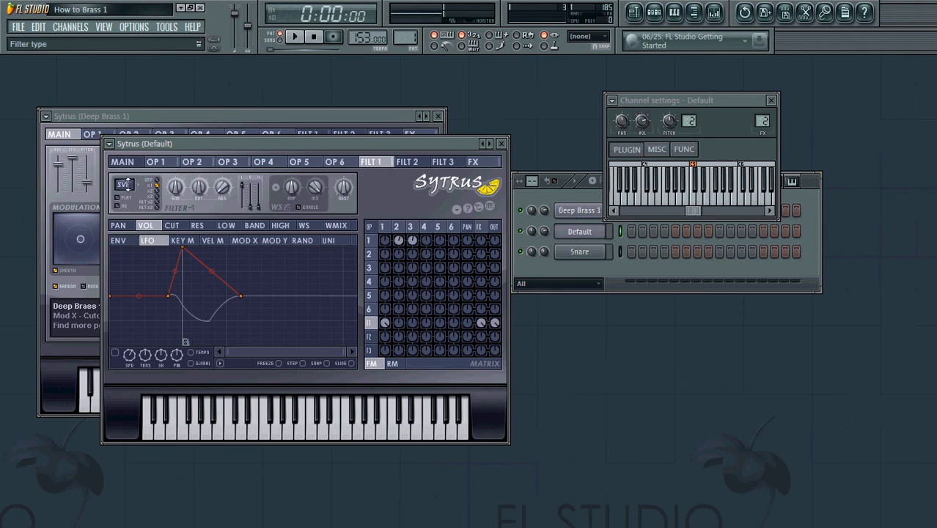
{"action": "left_click", "coordinate": [125, 184]}
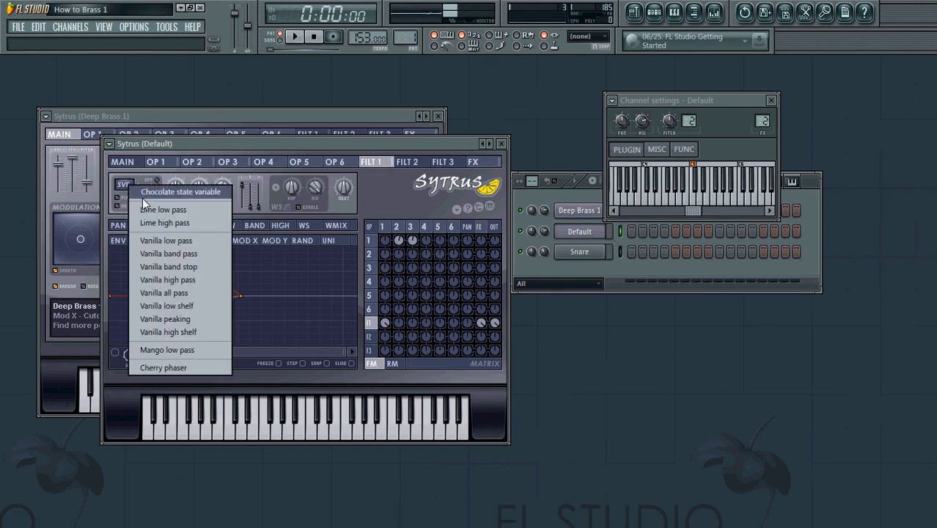
{"action": "left_click", "coordinate": [163, 350]}
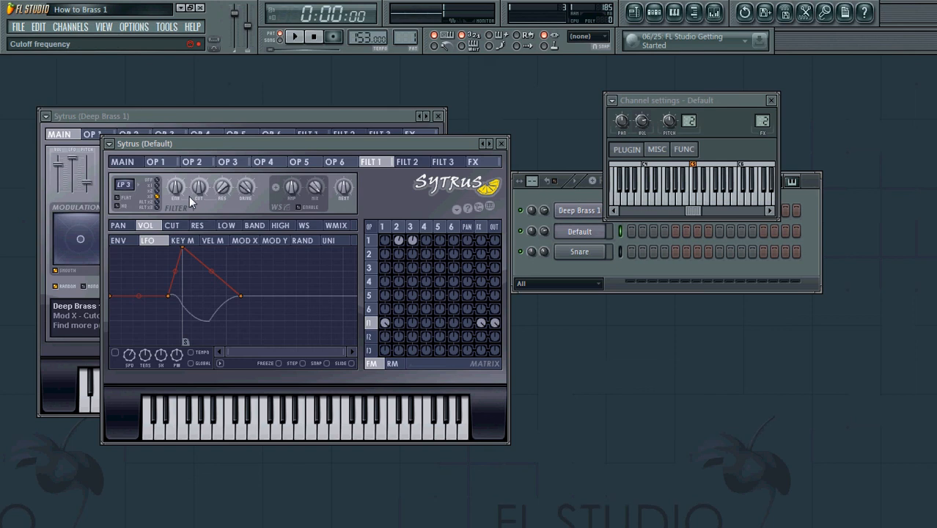
{"action": "left_click_drag", "start_coordinate": [200, 189], "coordinate": [230, 130]}
{"action": "left_click_drag", "start_coordinate": [239, 189], "coordinate": [232, 244]}
Step: Enable filter 1's waveshaper and lower its mix to about 41%
{"action": "left_click", "coordinate": [307, 208]}
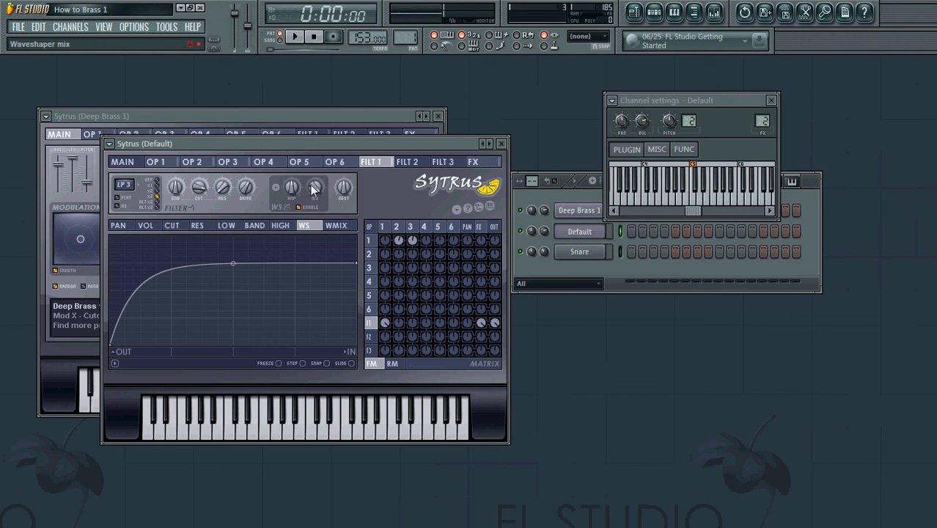
{"action": "left_click_drag", "start_coordinate": [316, 189], "coordinate": [312, 297]}
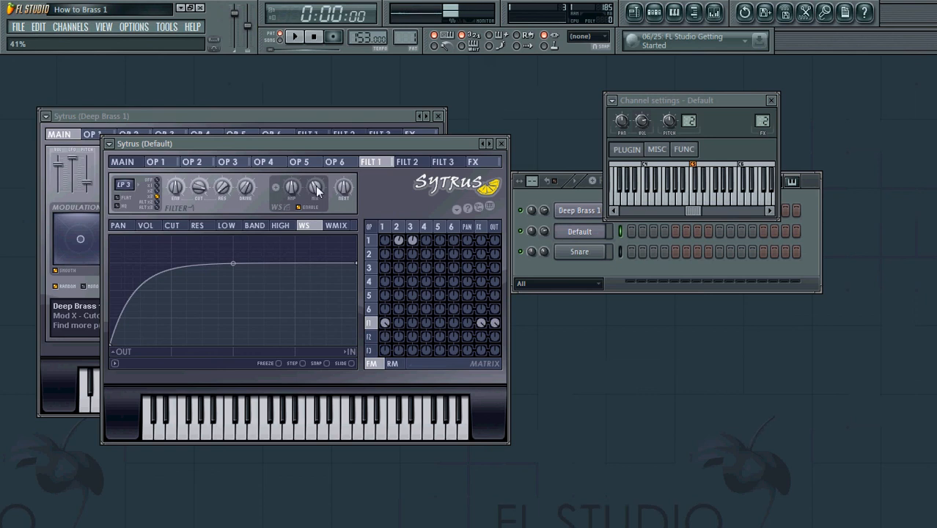
Step: Lower the start point of the waveshaper mix's Mod Y curve to zero for a linear ramp to maximum
{"action": "left_click", "coordinate": [339, 227]}
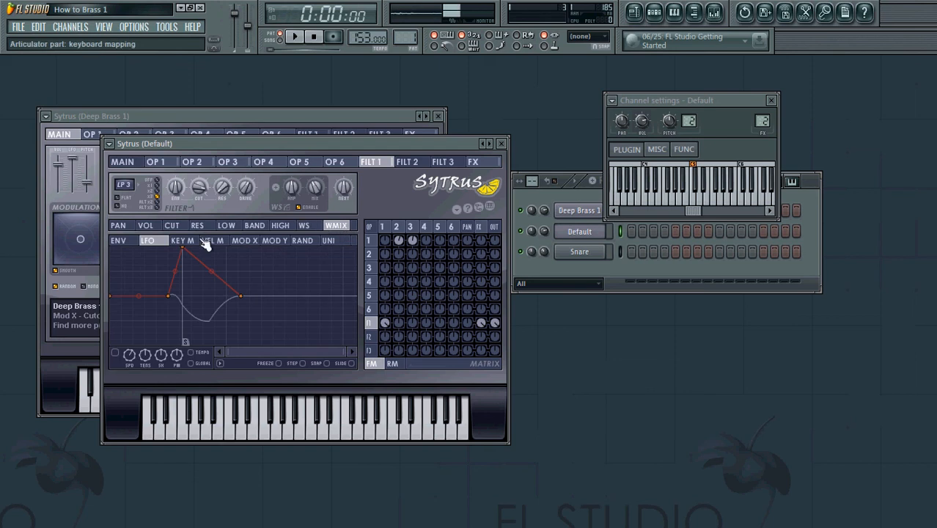
{"action": "left_click", "coordinate": [272, 243]}
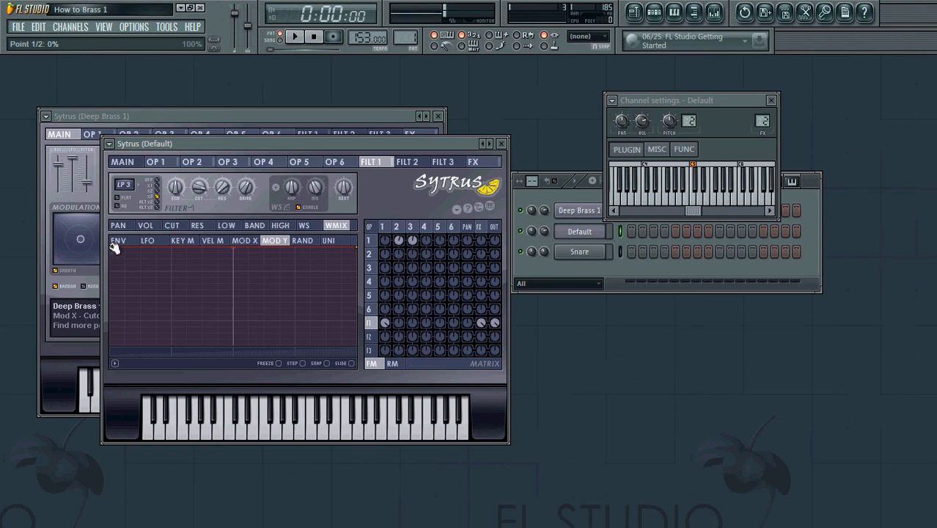
{"action": "left_click_drag", "start_coordinate": [115, 251], "coordinate": [114, 350]}
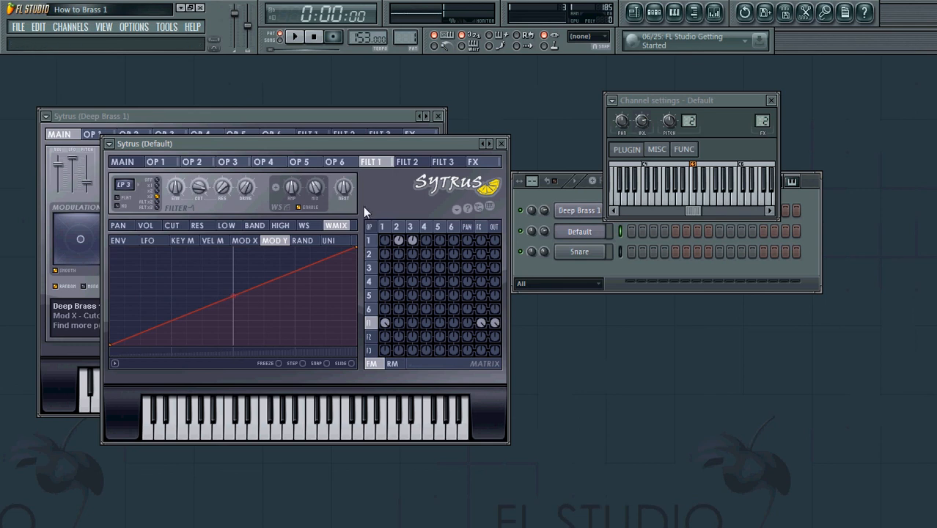
Step: In filter 1's cutoff Mod X curve, raise the end point halfway above centre and lower the start point to the minimum, then return to the main page
{"action": "left_click", "coordinate": [179, 228]}
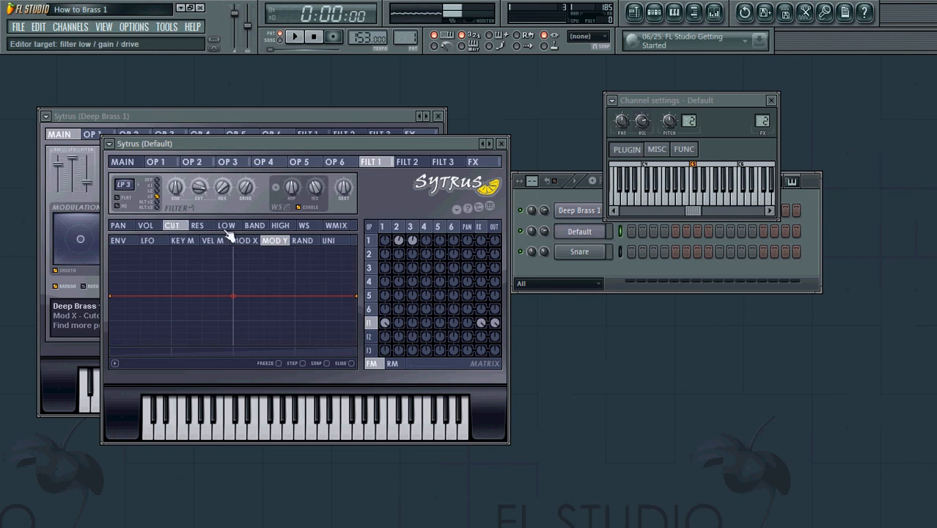
{"action": "left_click", "coordinate": [249, 242]}
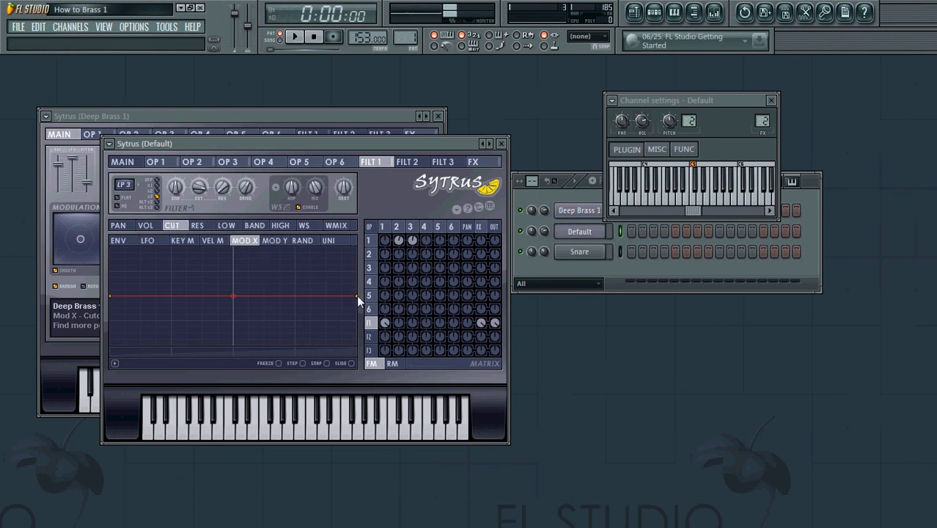
{"action": "left_click_drag", "start_coordinate": [359, 296], "coordinate": [361, 271]}
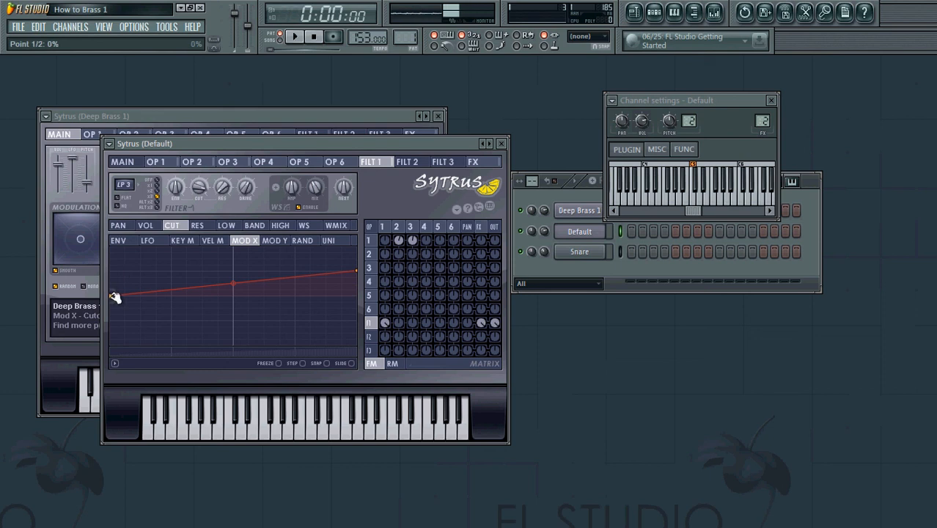
{"action": "left_click_drag", "start_coordinate": [113, 297], "coordinate": [114, 347]}
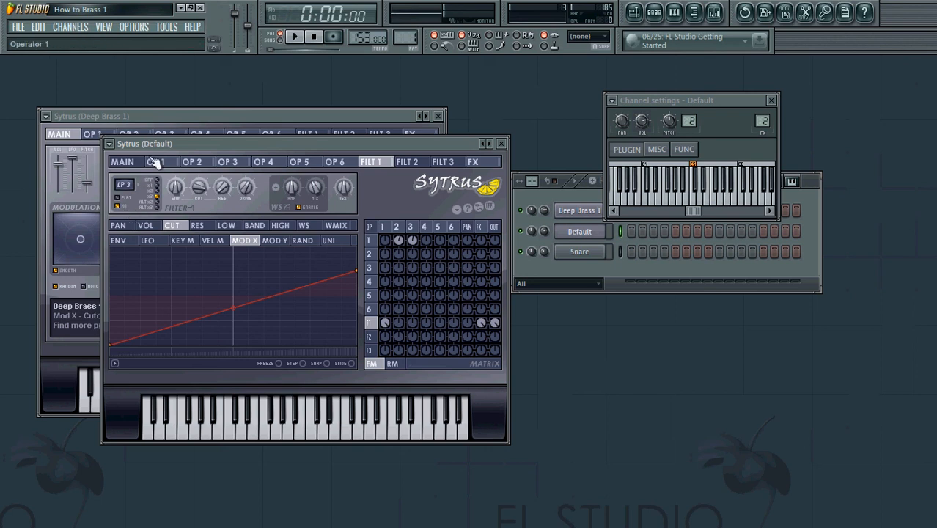
{"action": "left_click", "coordinate": [123, 162]}
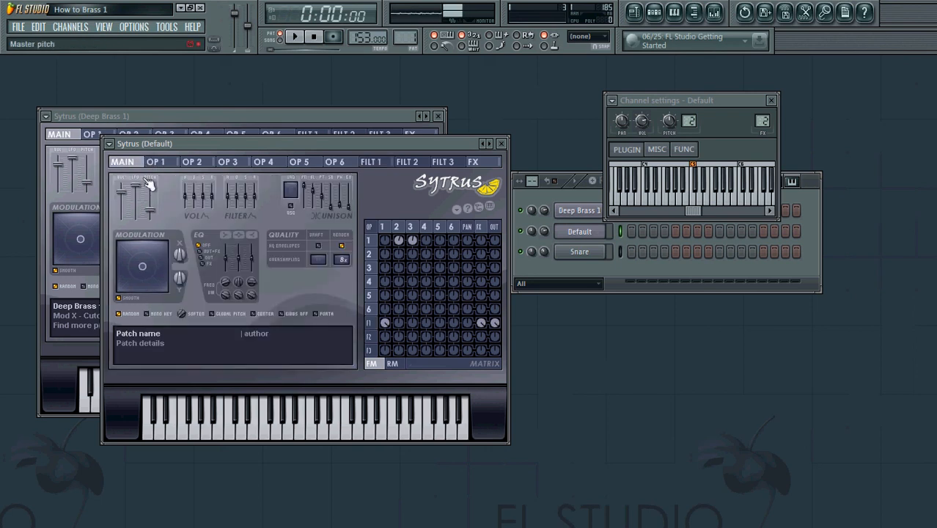
Step: Play a run of low and high notes to audition the current patch across several octaves
{"action": "key", "text": "r"}
{"action": "key", "text": "t"}
{"action": "key", "text": "i"}
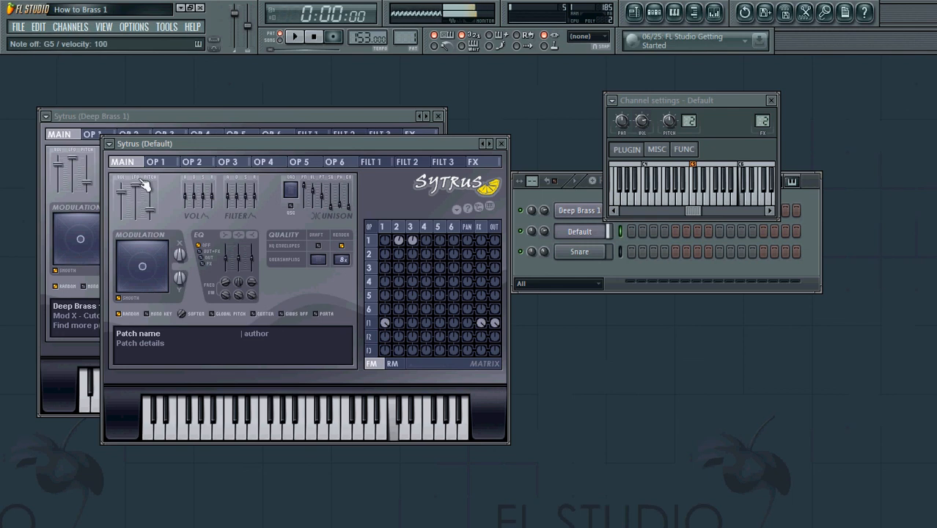
{"action": "key", "text": "t"}
{"action": "key", "text": "i"}
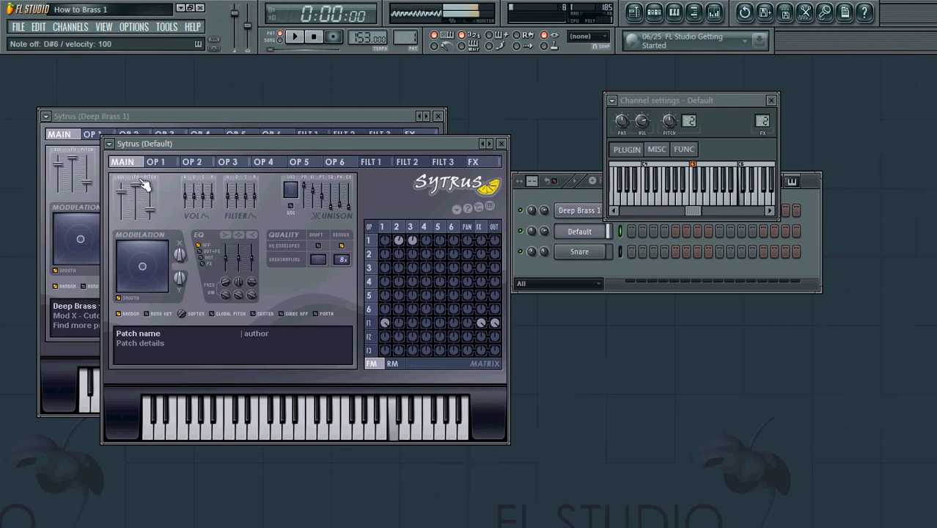
{"action": "key", "text": "r"}
{"action": "key", "text": "bracketright"}
{"action": "key", "text": "0"}
{"action": "key", "text": "bracketright"}
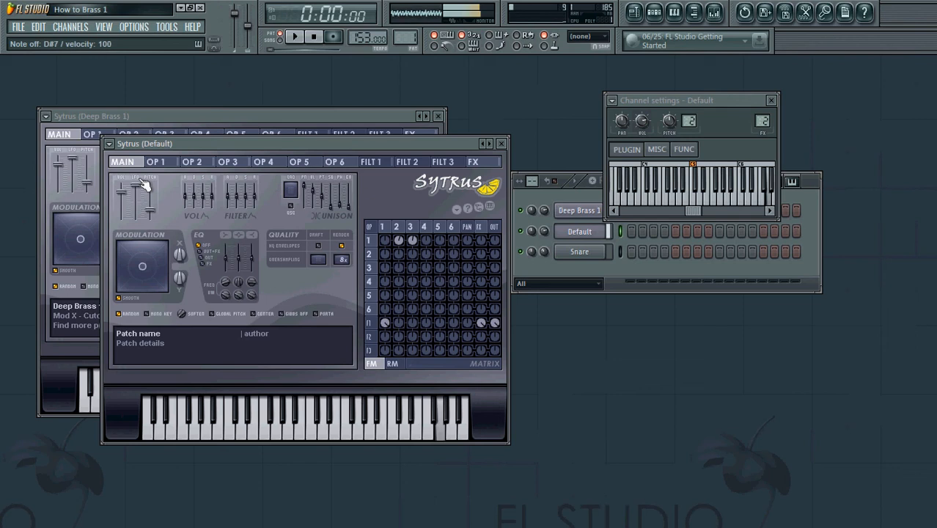
{"action": "key", "text": "i"}
{"action": "key", "text": "q"}
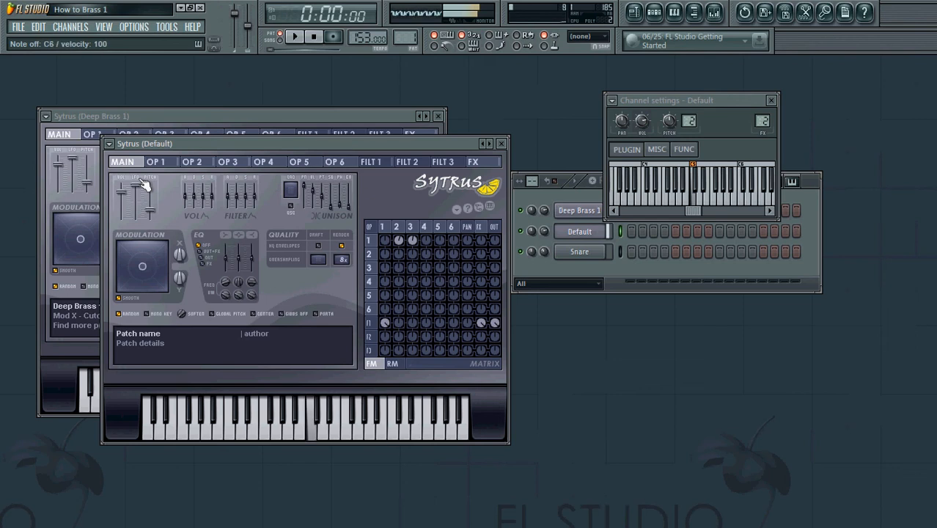
{"action": "key", "text": "b"}
{"action": "key", "text": "z"}
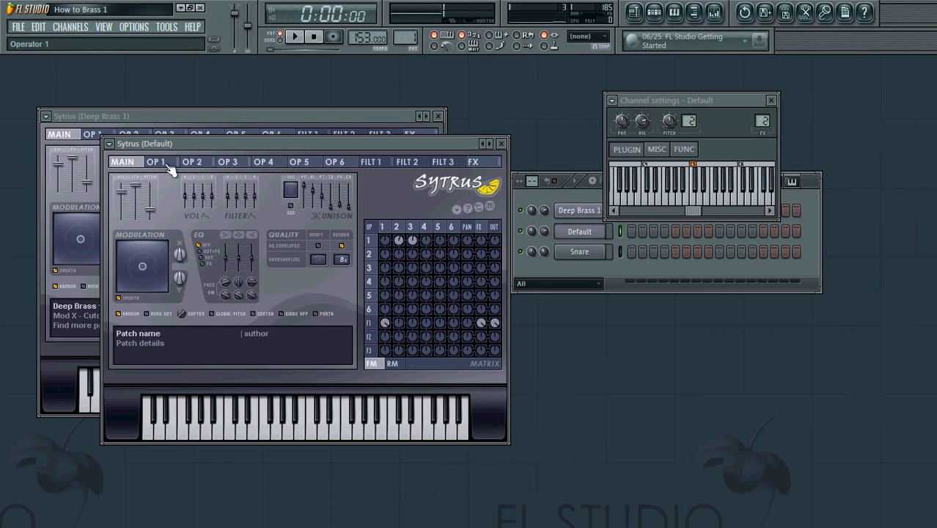
Step: Try a lower sine shaper amount on operator 1 and play notes to audition the changed waveform
{"action": "left_click", "coordinate": [167, 165]}
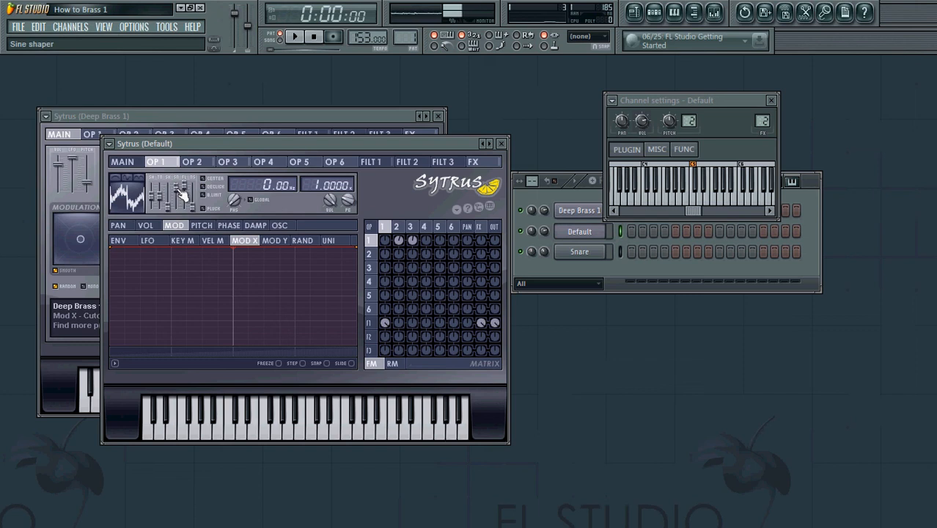
{"action": "left_click_drag", "start_coordinate": [177, 188], "coordinate": [181, 222]}
{"action": "key", "text": "v"}
{"action": "key", "text": "b"}
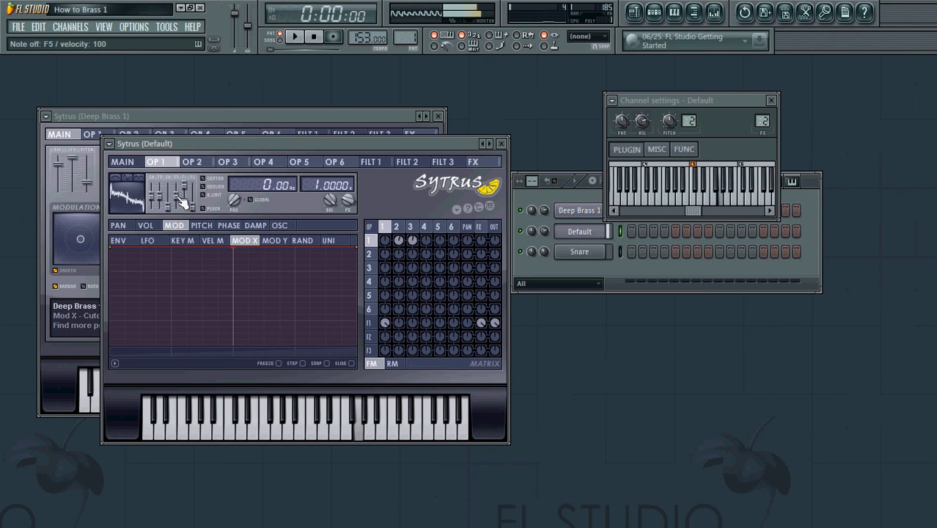
{"action": "key", "text": "d"}
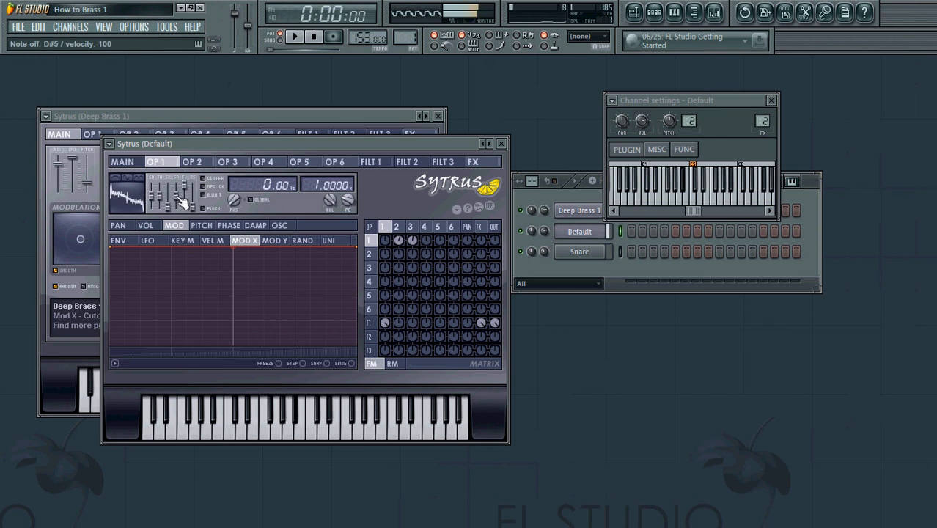
{"action": "key", "text": "b"}
{"action": "key", "text": "v"}
Step: Raise operator 1's sine shaper back to its original amount and play notes to compare the sound
{"action": "left_click_drag", "start_coordinate": [179, 198], "coordinate": [196, 151]}
{"action": "key", "text": "q"}
{"action": "key", "text": "r"}
{"action": "key", "text": "r"}
{"action": "key", "text": "q"}
{"action": "key", "text": "q"}
{"action": "key", "text": "b"}
{"action": "key", "text": "b"}
Step: Try operator 2's sine shaper at about 48%, audition it with notes, and restore its original amount
{"action": "left_click", "coordinate": [199, 164]}
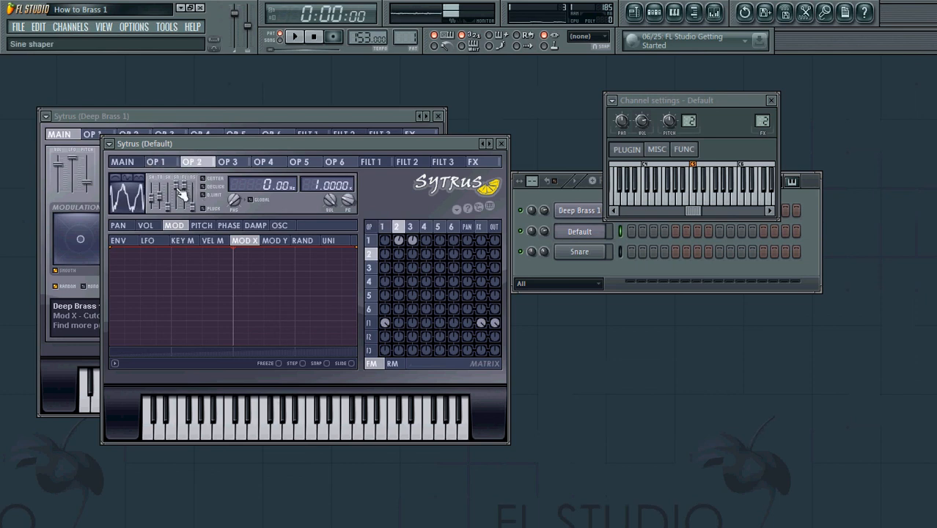
{"action": "left_click_drag", "start_coordinate": [177, 187], "coordinate": [180, 227]}
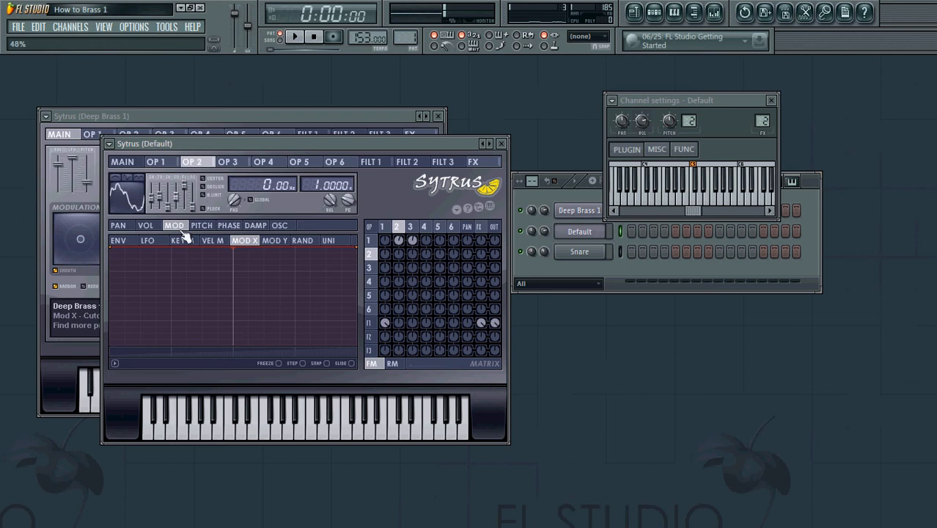
{"action": "key", "text": "q"}
{"action": "key", "text": "3"}
{"action": "key", "text": "q"}
{"action": "key", "text": "v"}
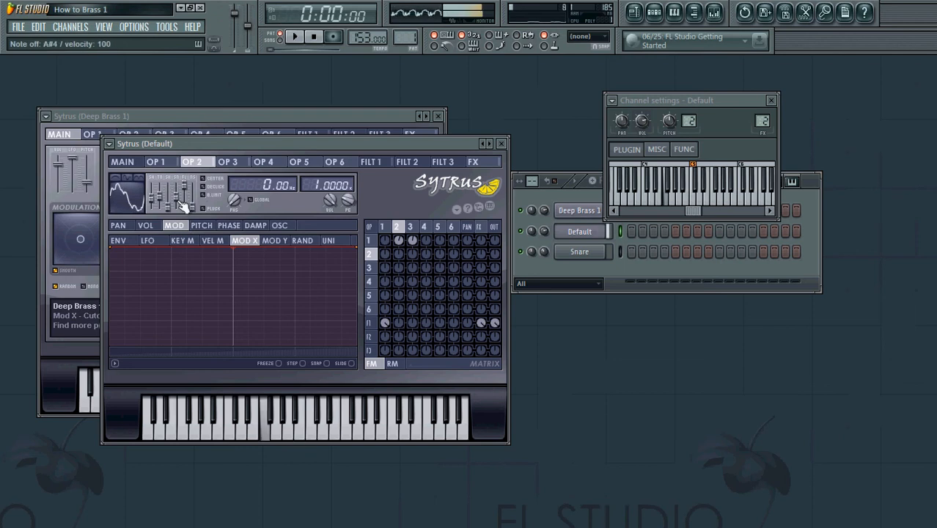
{"action": "key", "text": "b"}
{"action": "left_click_drag", "start_coordinate": [179, 199], "coordinate": [179, 222]}
{"action": "key", "text": "q"}
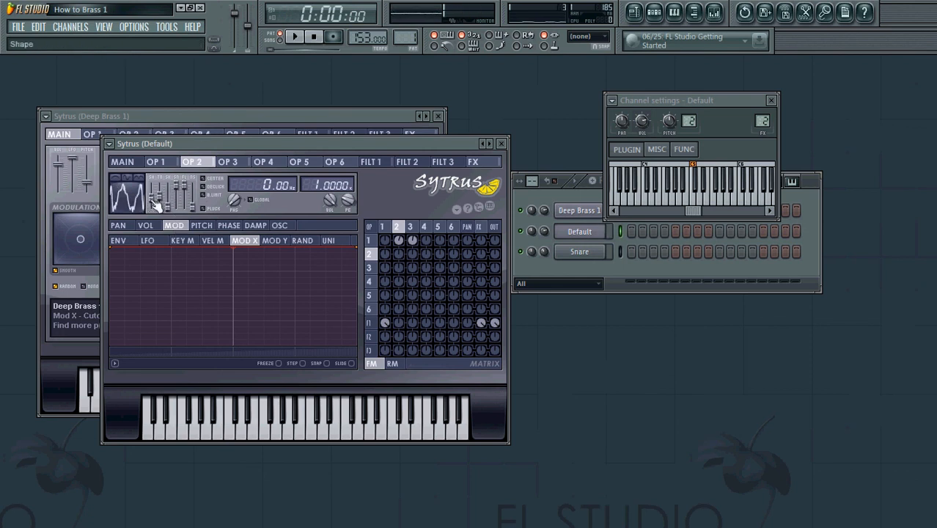
Step: Try a higher shape amount on operator 1, audition it with notes, and return the shape to about 48%
{"action": "left_click", "coordinate": [155, 161]}
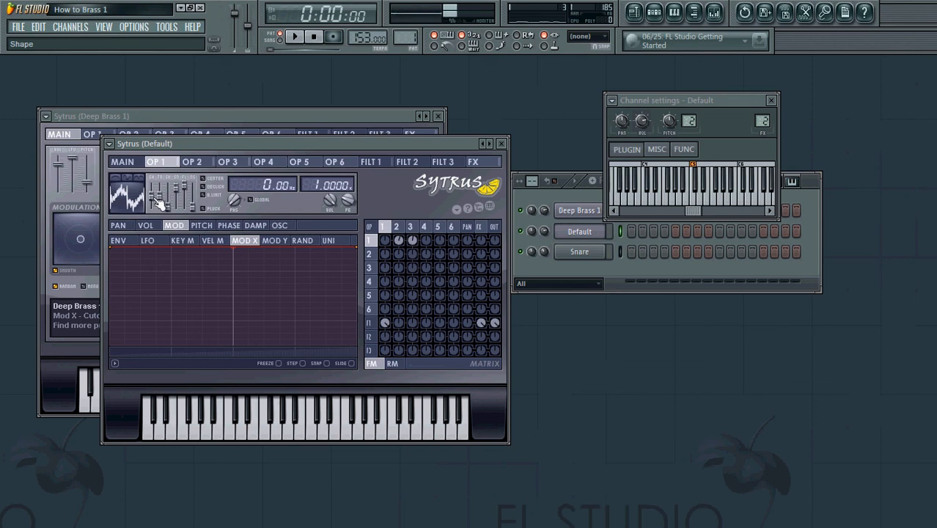
{"action": "left_click_drag", "start_coordinate": [151, 197], "coordinate": [168, 104]}
{"action": "key", "text": "q"}
{"action": "key", "text": "j"}
{"action": "key", "text": "q"}
{"action": "key", "text": "t"}
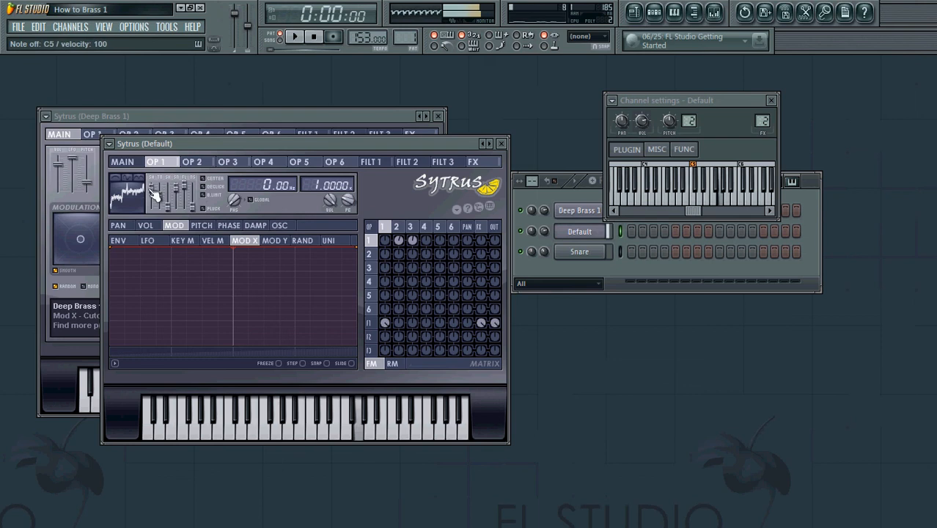
{"action": "key", "text": "7"}
{"action": "key", "text": "t"}
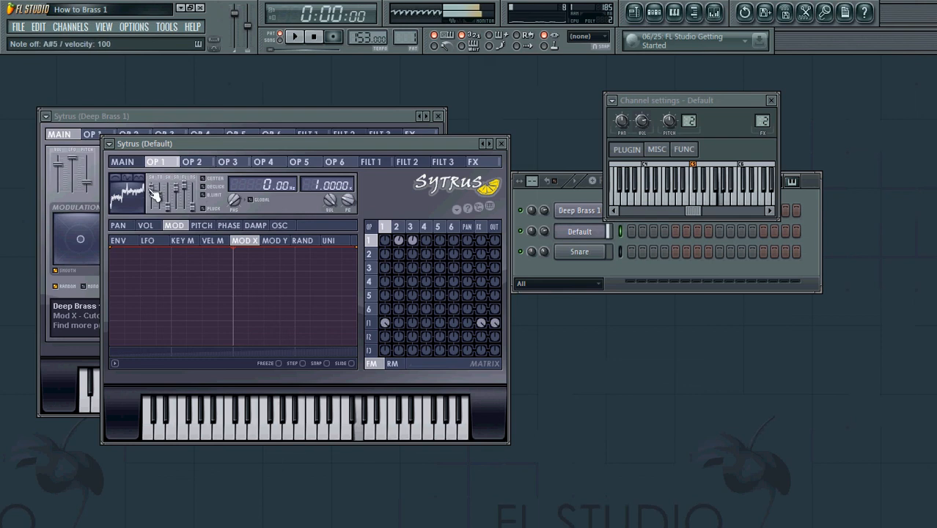
{"action": "key", "text": "bracketleft"}
{"action": "left_click_drag", "start_coordinate": [152, 192], "coordinate": [161, 288]}
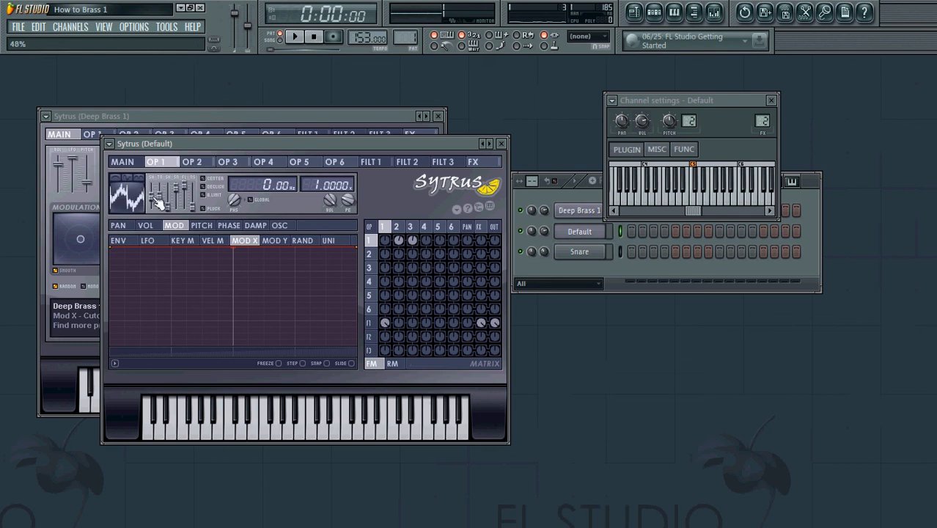